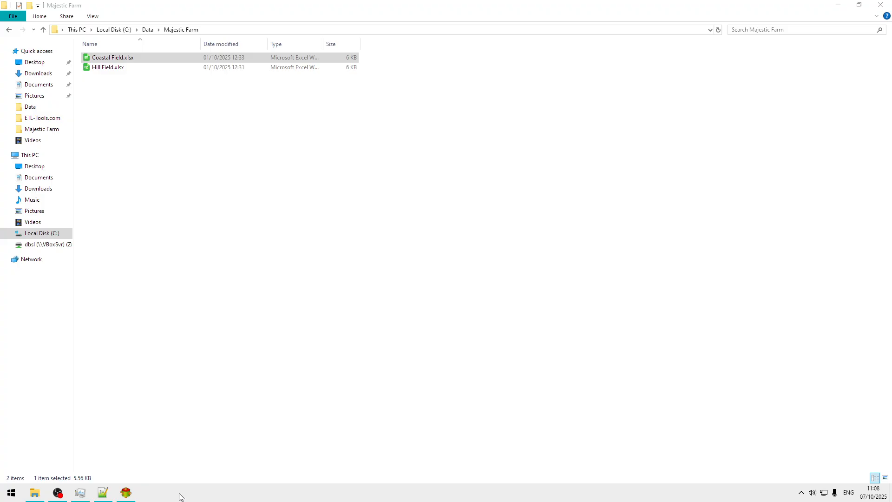
- Open Coastal Field.xlsx, examine the harvest data on its Potatos and Carrots sheets, and close the workbook
double_click(146, 63)
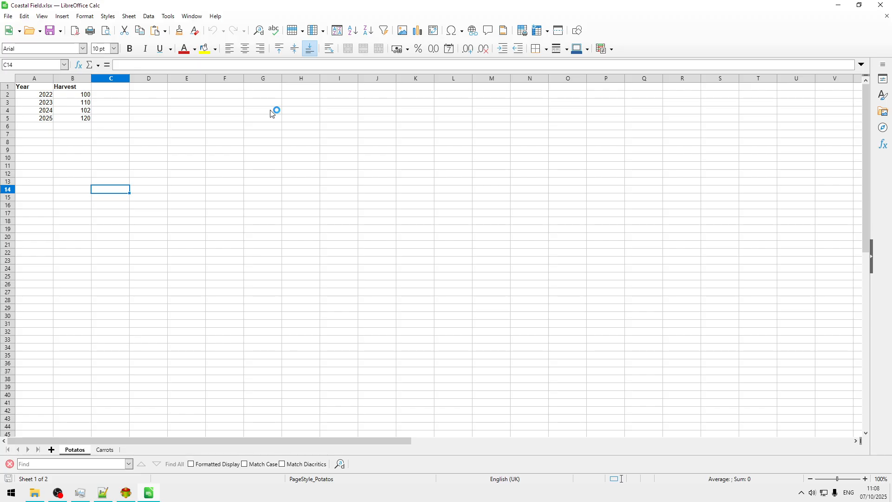
click(105, 449)
click(72, 449)
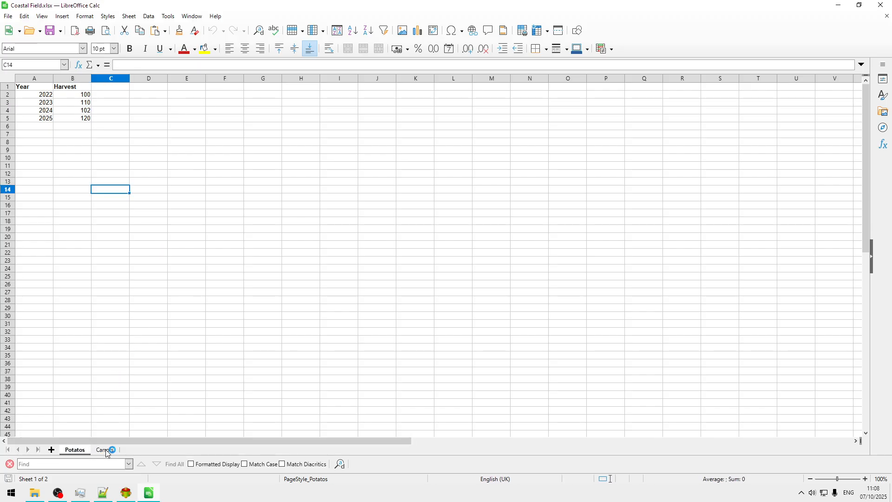
click(106, 450)
click(71, 453)
click(105, 451)
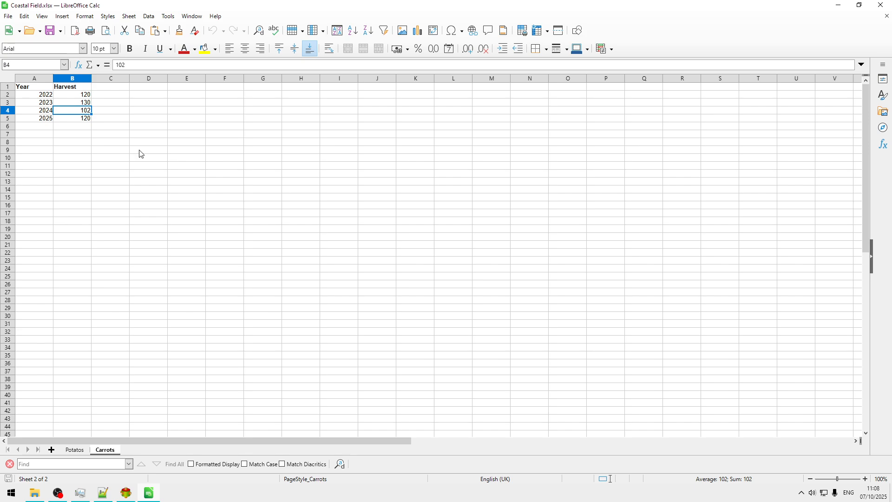
click(882, 6)
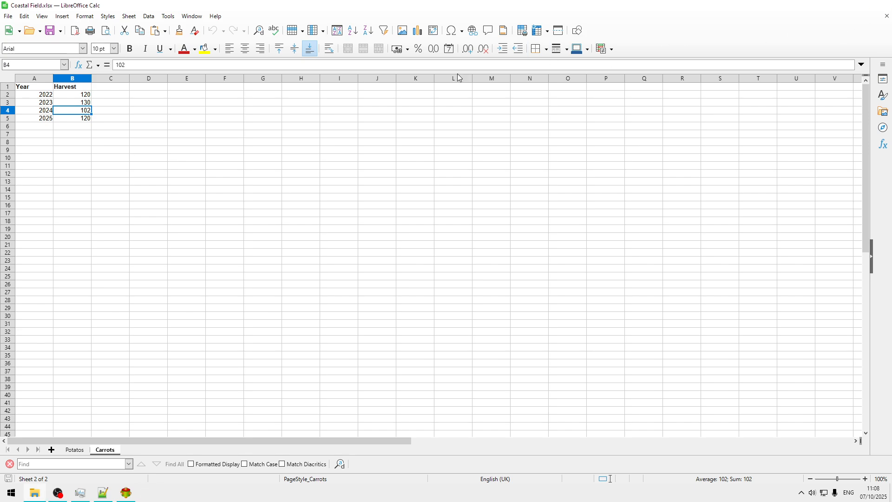
- Switch to Advanced ETL Processor and create a transformation named "Convert Excel into CSV" in the Examples group
click(129, 499)
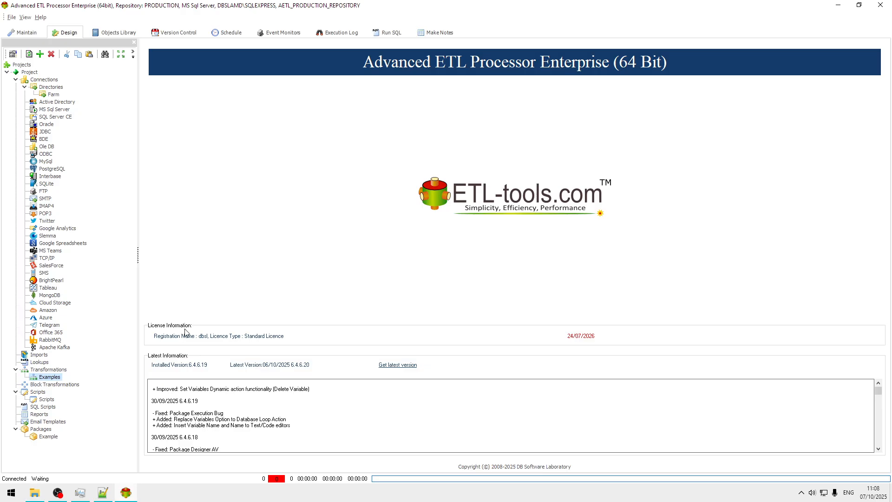
right_click(53, 380)
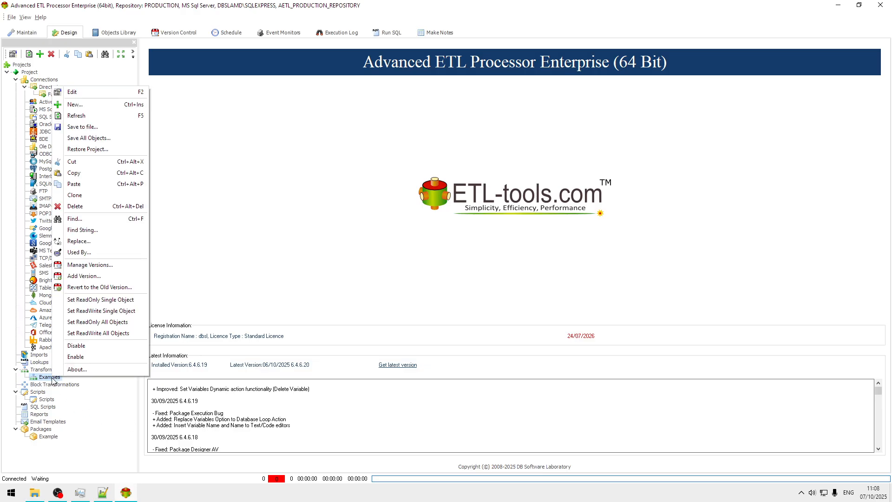
click(129, 106)
click(422, 232)
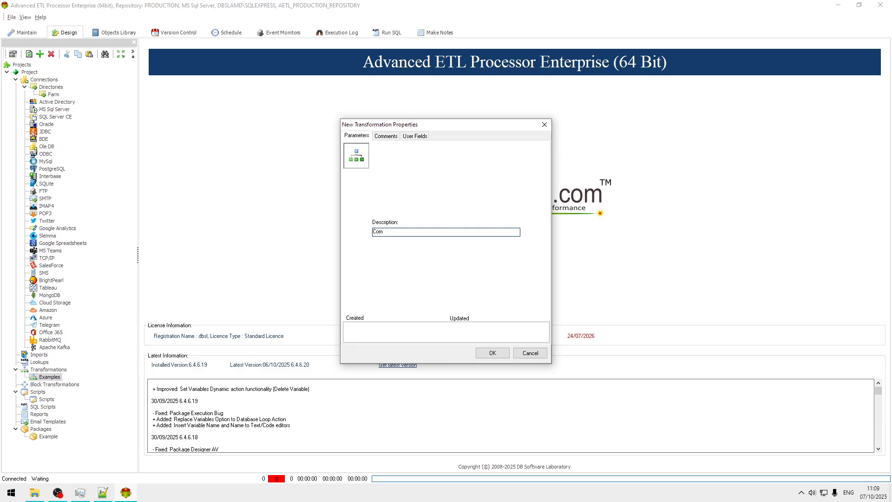
text(Combine)
key(BackSpace)
key(BackSpace)
key(BackSpace)
key(BackSpace)
key(BackSpace)
key(BackSpace)
text(onvert Excel t)
click(490, 352)
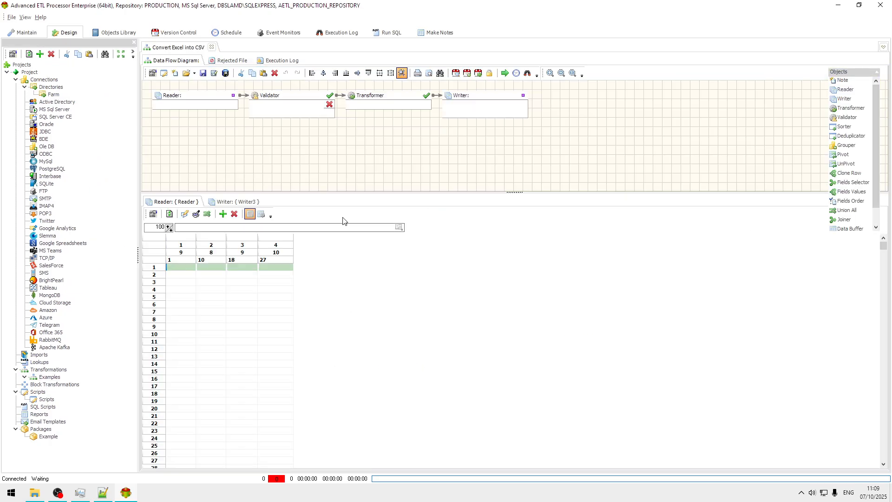
- Set the Reader's data source type to Excel File(s) with the Farm connection
click(201, 96)
double_click(201, 97)
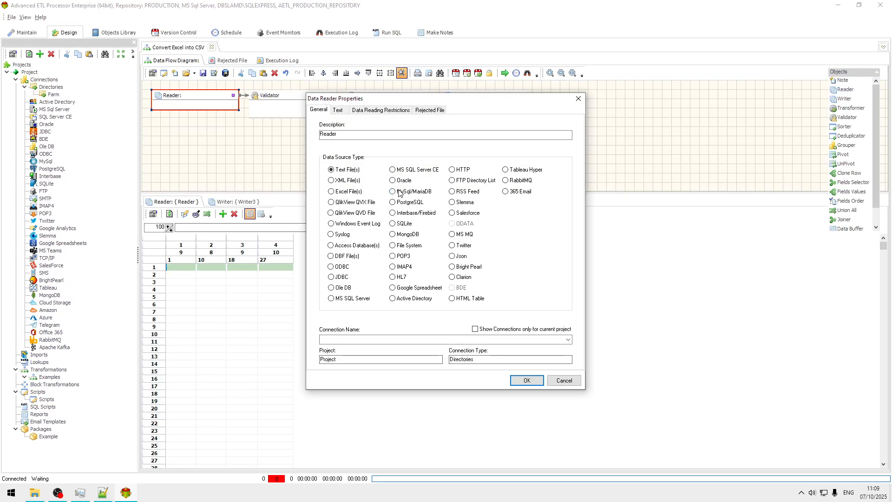
click(350, 192)
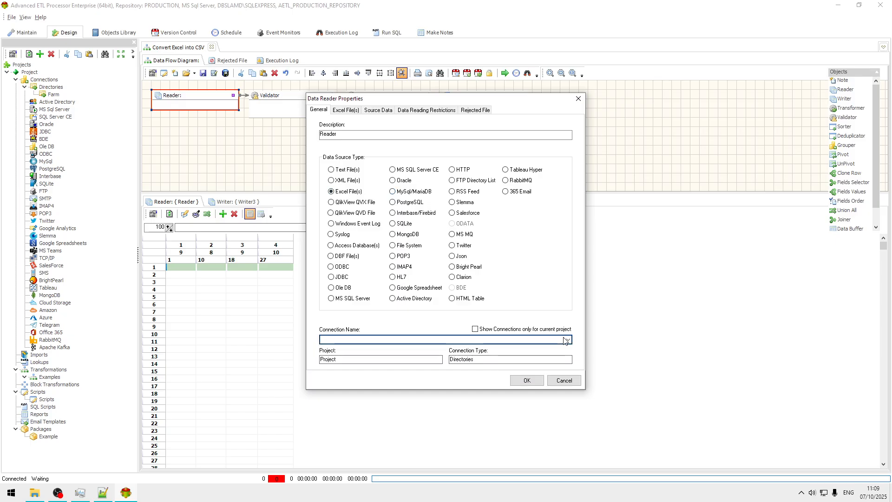
click(485, 340)
click(387, 350)
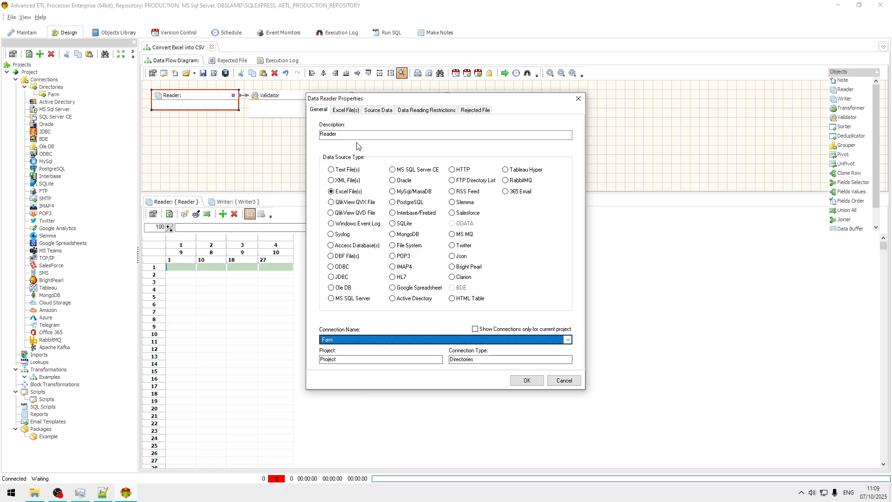
- Set Coastal Field.xlsx from the Majestic Farm folder as the Reader's source file and enable the file mask "*"
click(353, 111)
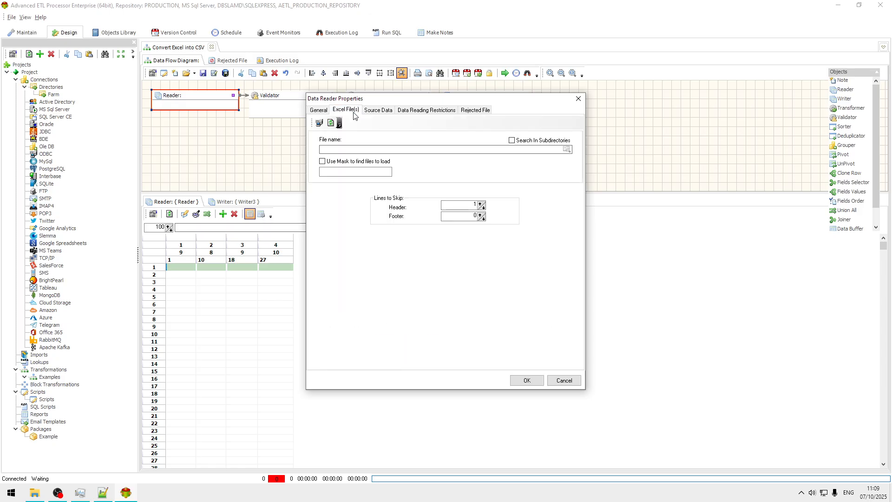
click(567, 149)
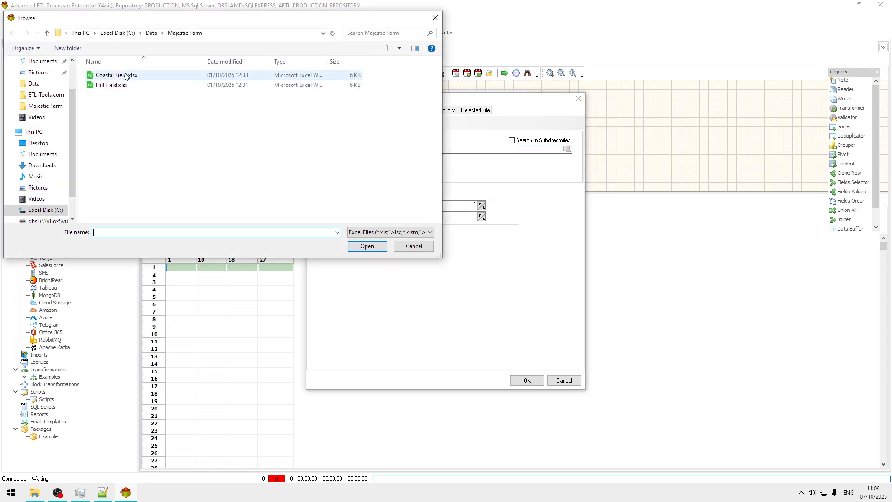
click(137, 75)
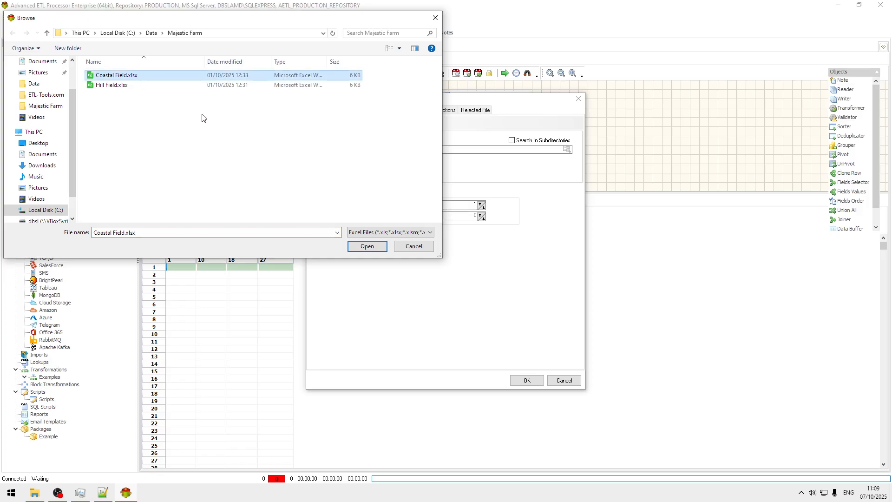
click(378, 247)
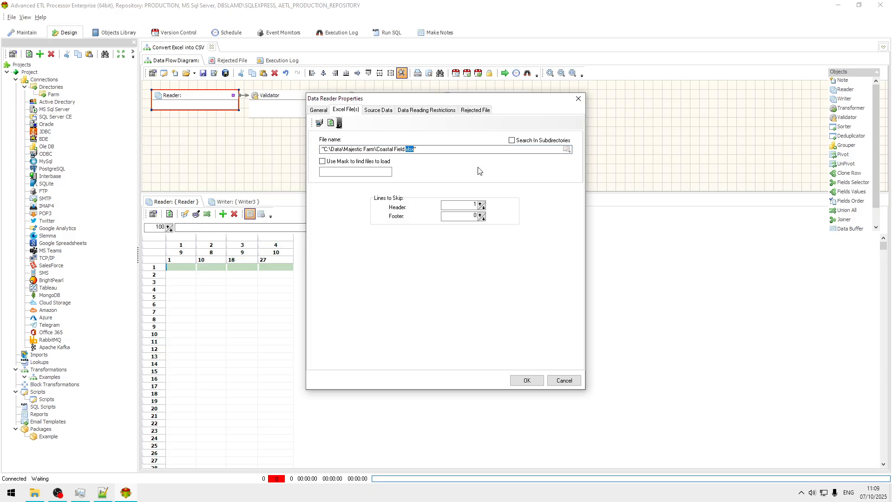
click(323, 161)
click(333, 173)
text(*)
- Load all sheets as the Reader's source tables by enabling the table mask "*", and accept the reader properties
click(377, 111)
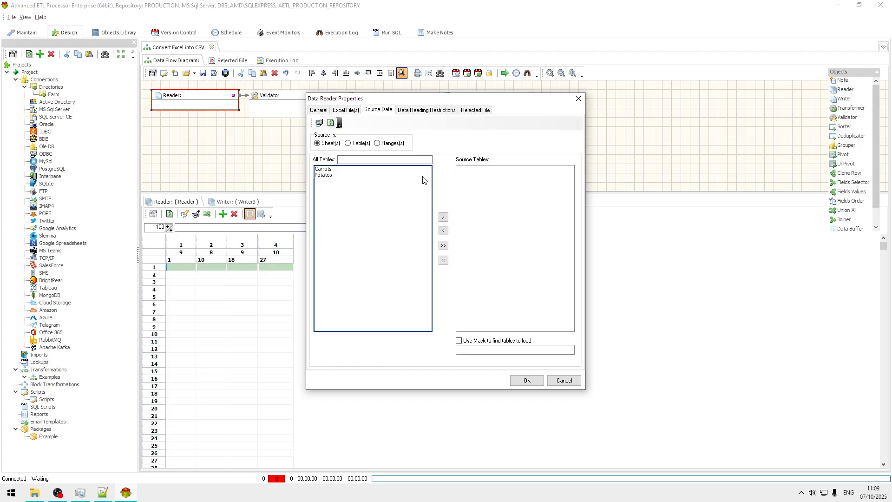
click(459, 341)
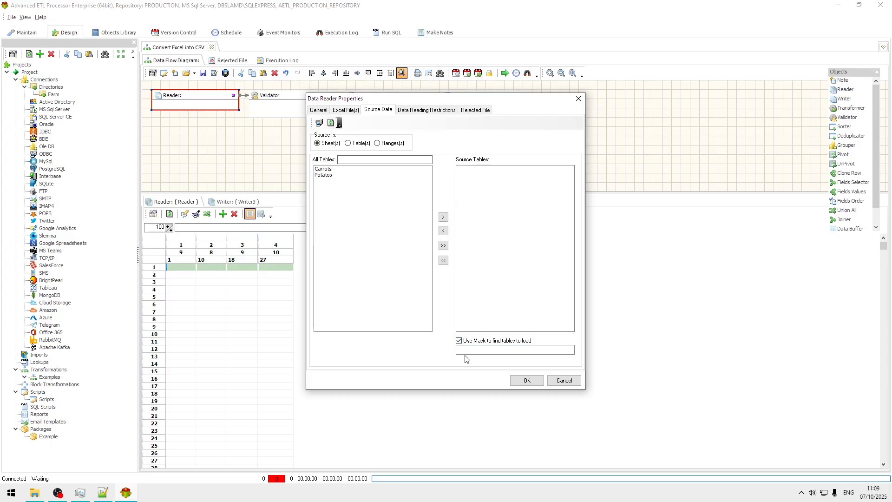
click(472, 352)
text(*)
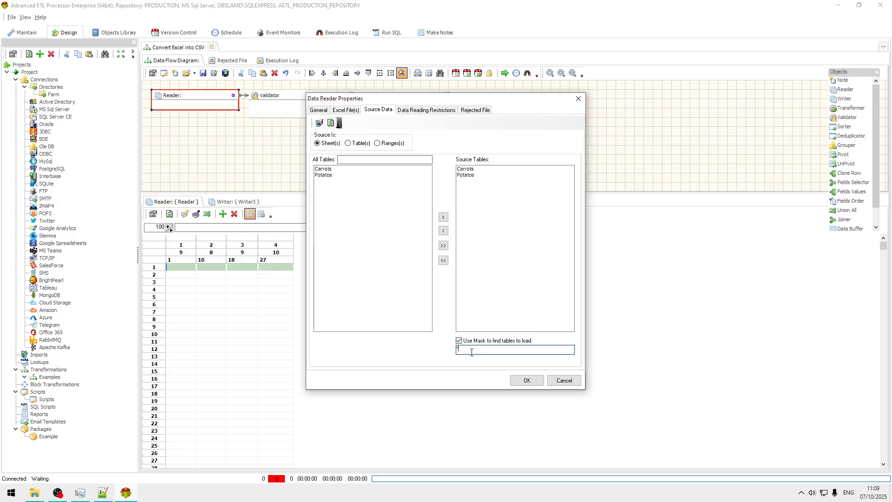
click(524, 384)
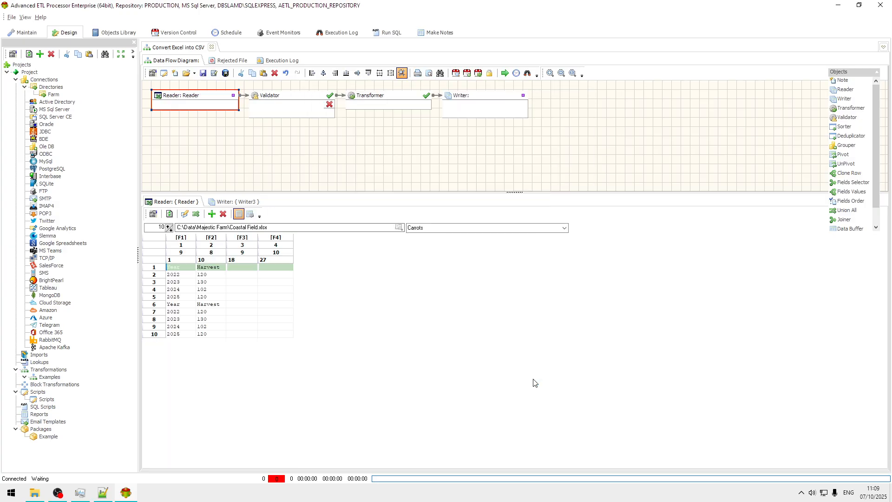
- Delete the two empty last columns, F3 and F4, from the Reader's field grid
click(244, 295)
click(277, 282)
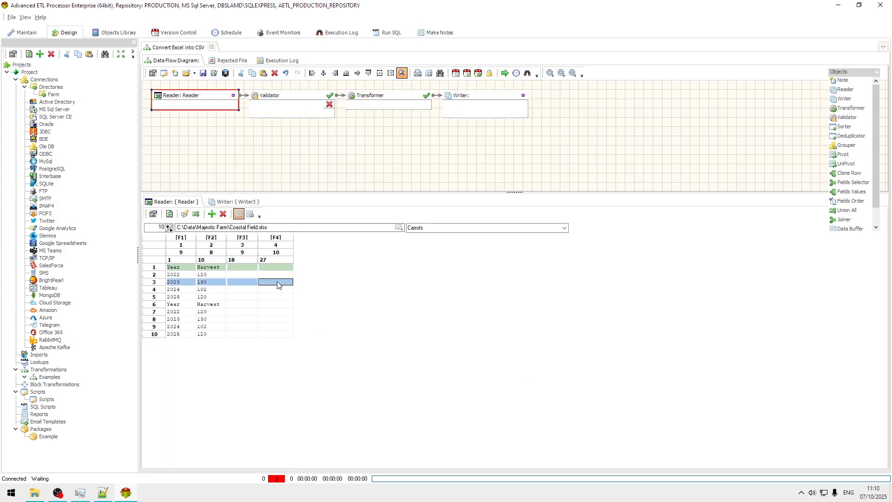
scroll(276, 282, up, 2)
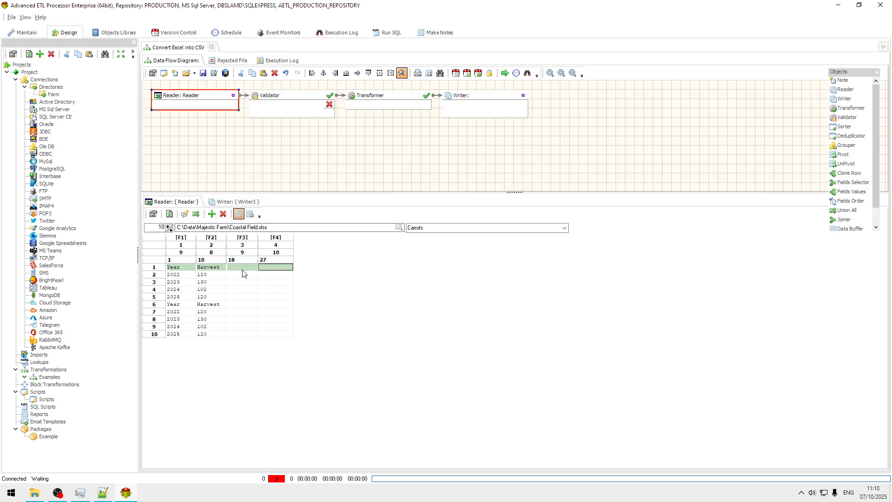
click(222, 214)
click(223, 214)
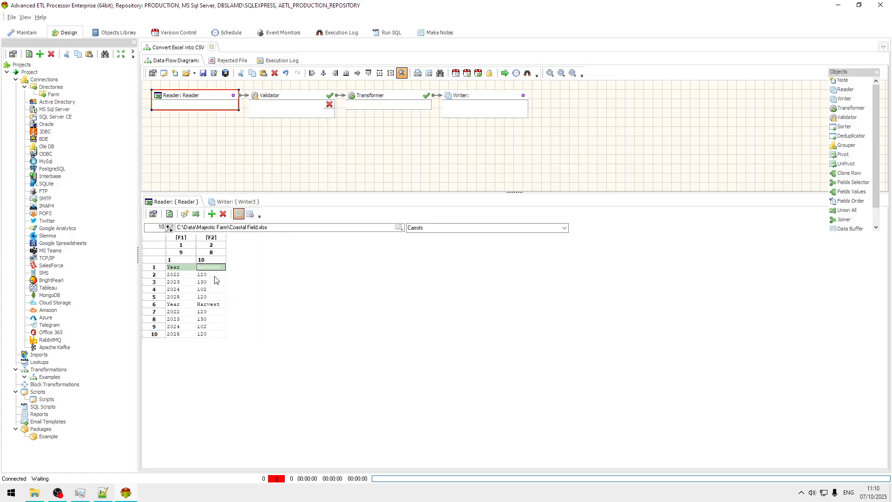
- Set the Reader's field names from row 1 of the source data
right_click(215, 279)
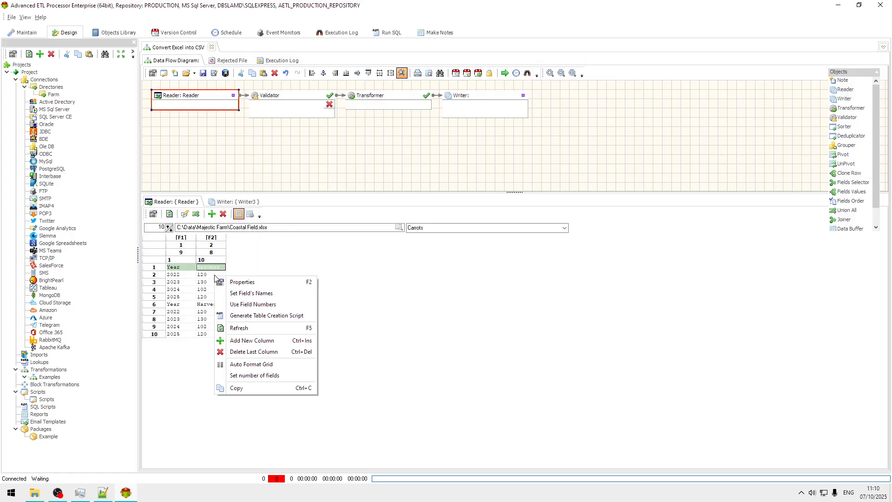
click(286, 292)
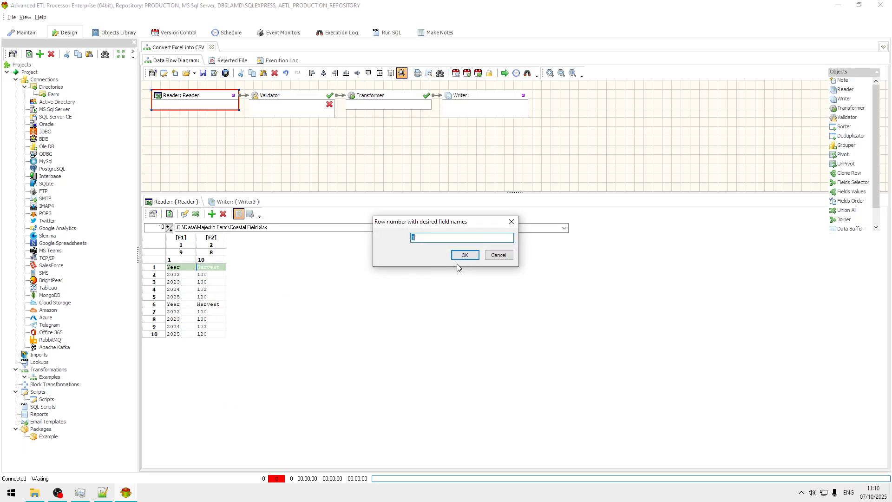
click(464, 255)
- Delete the Validator from the data flow and link the Reader directly to the Transformer, shifted slightly towards the Reader
click(301, 102)
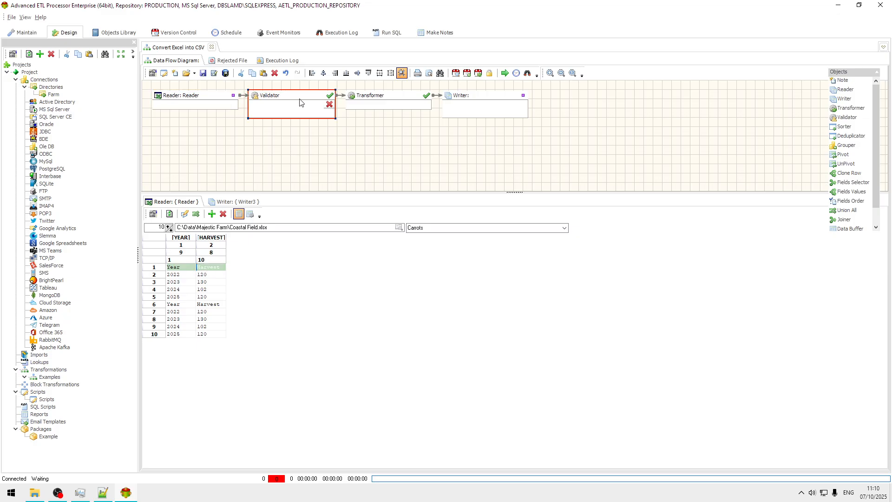
key(ctrl+z)
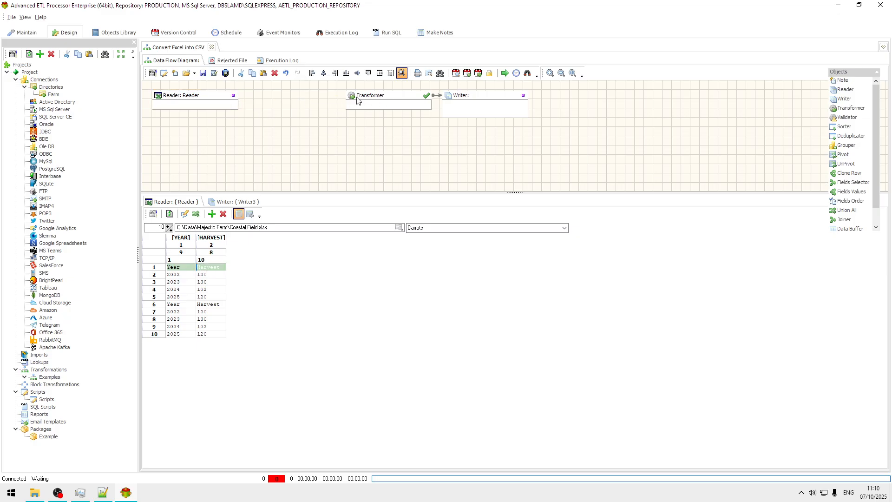
drag(359, 99, 331, 99)
drag(239, 97, 326, 99)
- Assign the Farm connection to the Writer, keeping Text File as the data target type
click(491, 101)
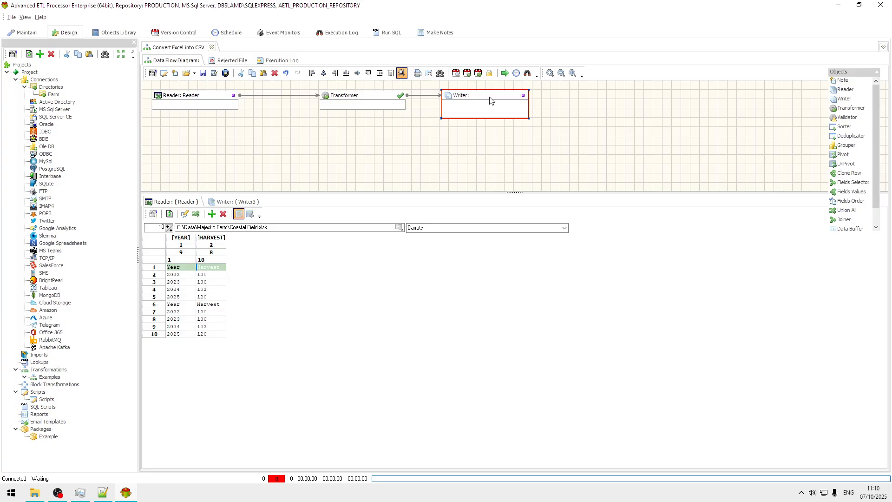
double_click(490, 101)
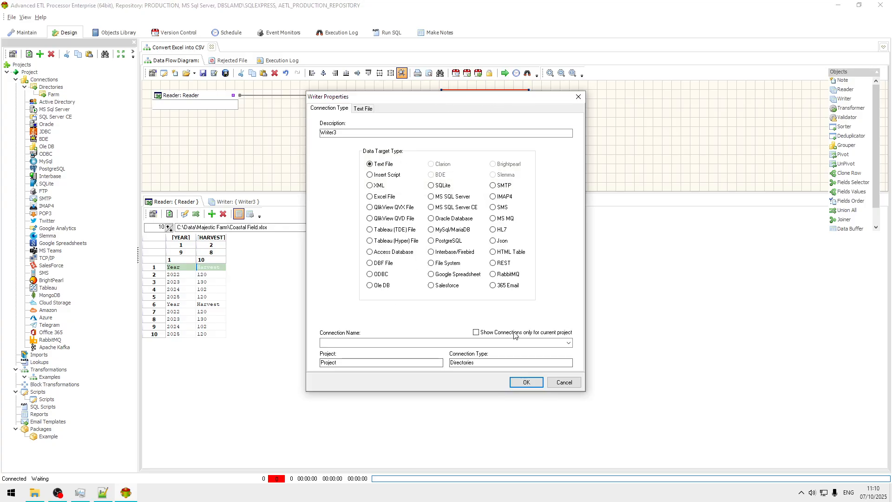
click(568, 343)
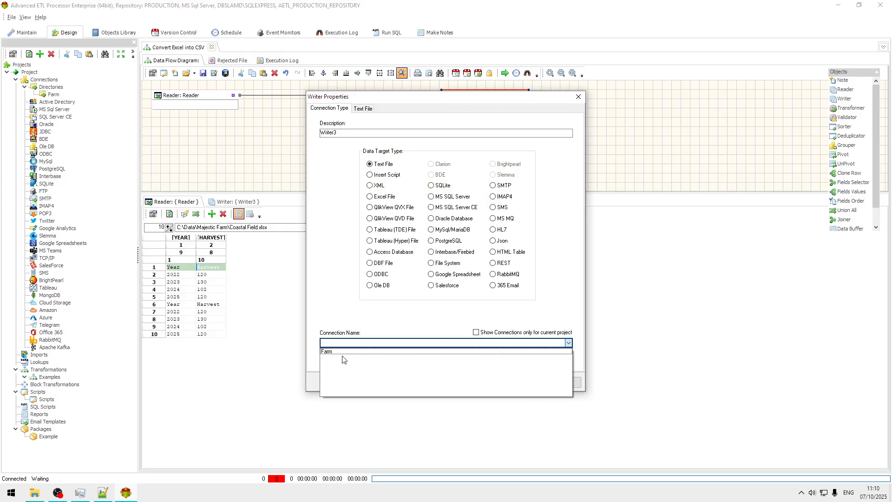
click(361, 357)
- Set the Writer's text file format to UTF-8 encoding with (CR)+(LF) line endings
click(363, 108)
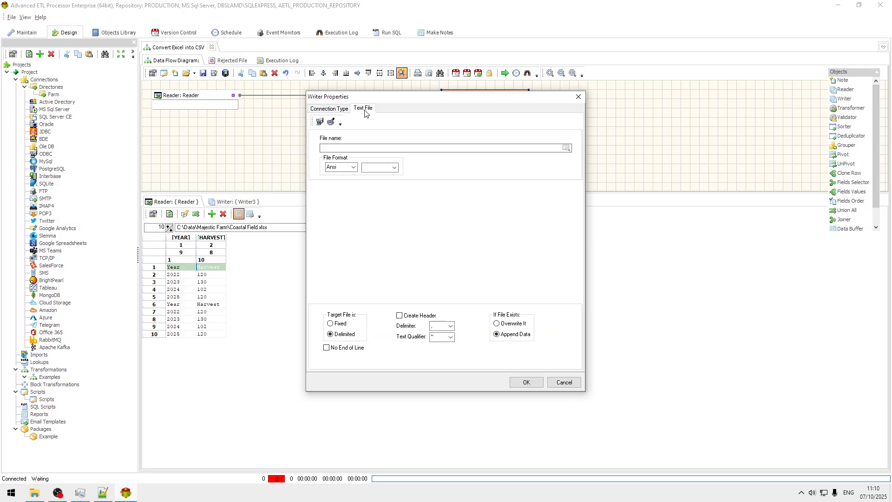
click(394, 167)
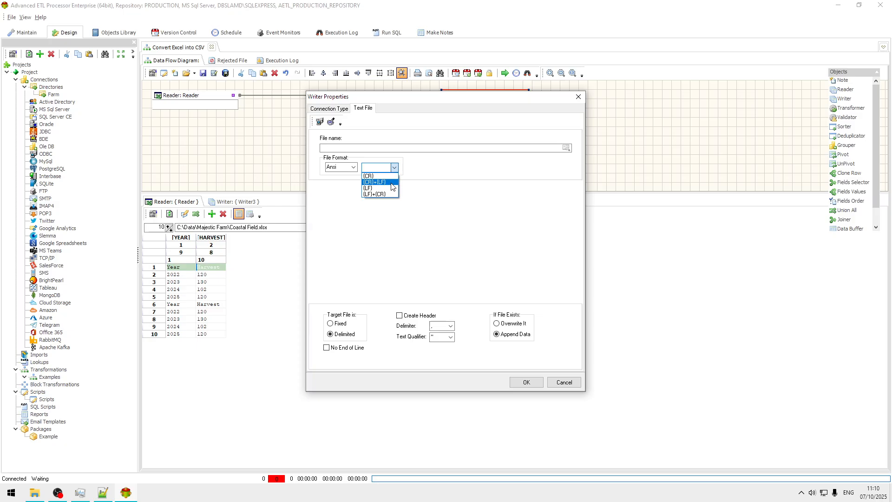
click(393, 184)
click(353, 167)
click(344, 178)
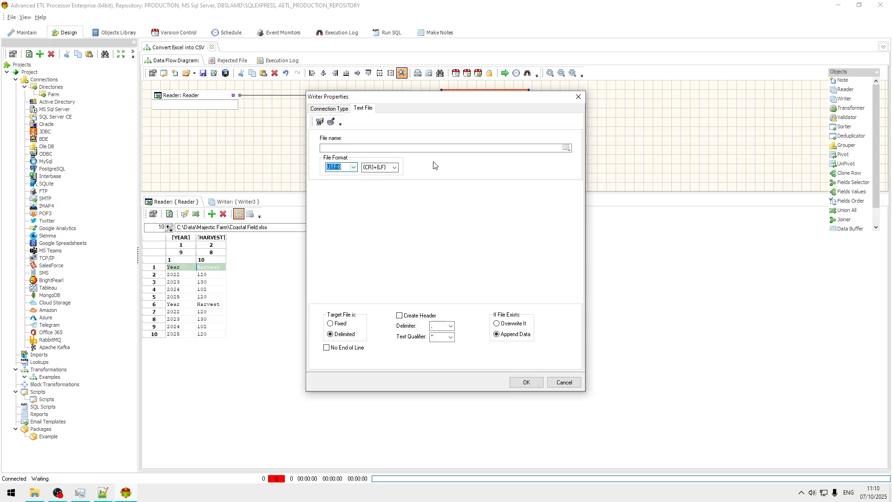
- Set the Writer's target file to Result.csv in the Majestic Farm data folder
click(566, 148)
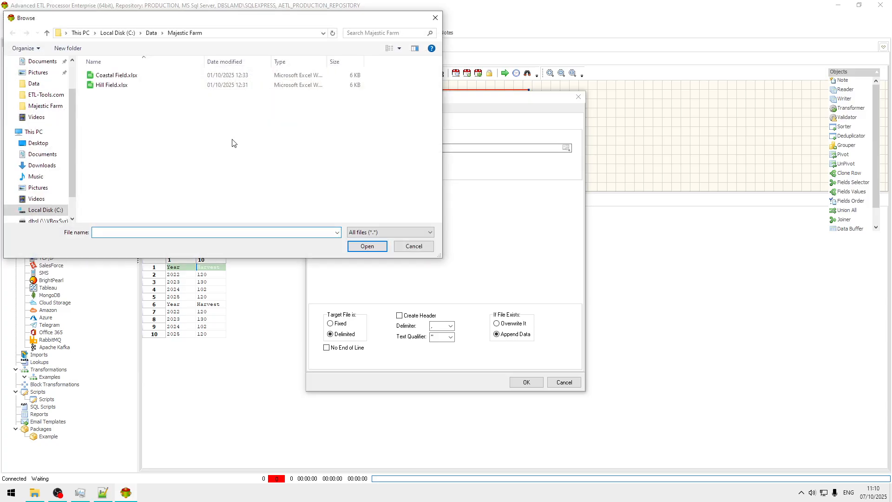
click(113, 85)
click(158, 232)
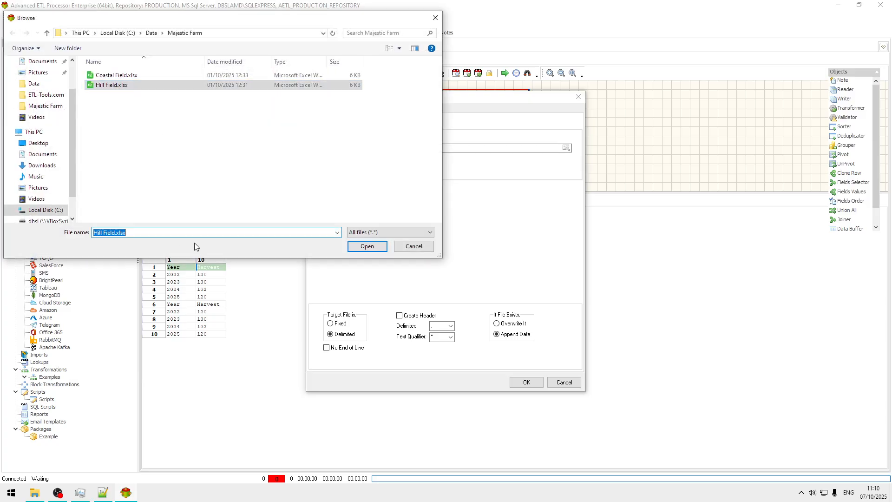
click(171, 231)
key(BackSpace)
key(BackSpace)
key(BackSpace)
key(BackSpace)
key(BackSpace)
key(BackSpace)
key(BackSpace)
key(BackSpace)
key(BackSpace)
key(BackSpace)
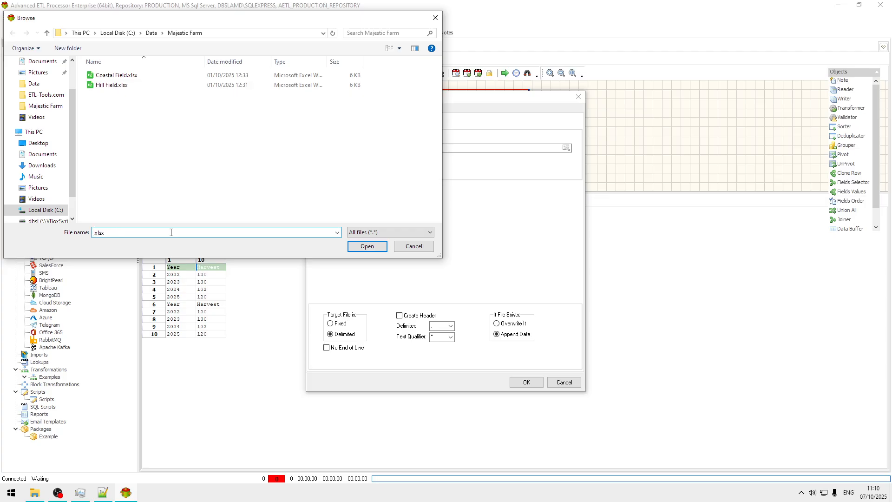
text(Resuly)
click(372, 248)
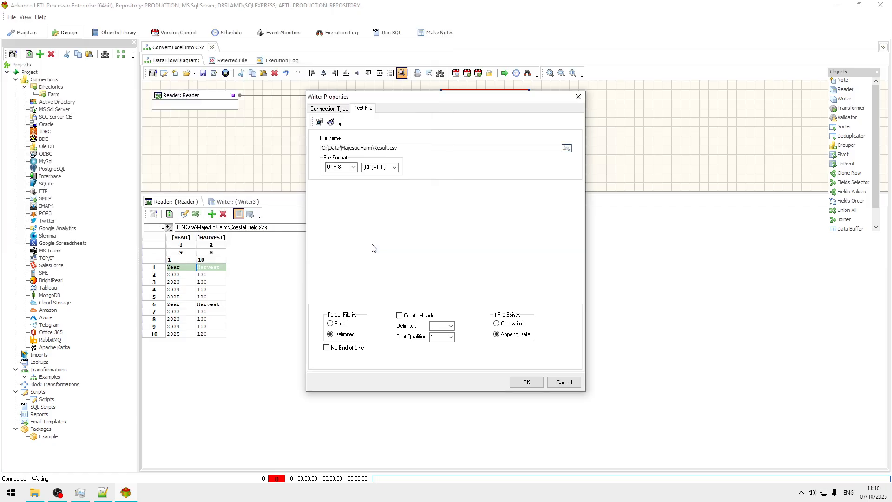
- Set the Writer to overwrite an existing file and create a header, and accept its properties
click(503, 324)
click(418, 316)
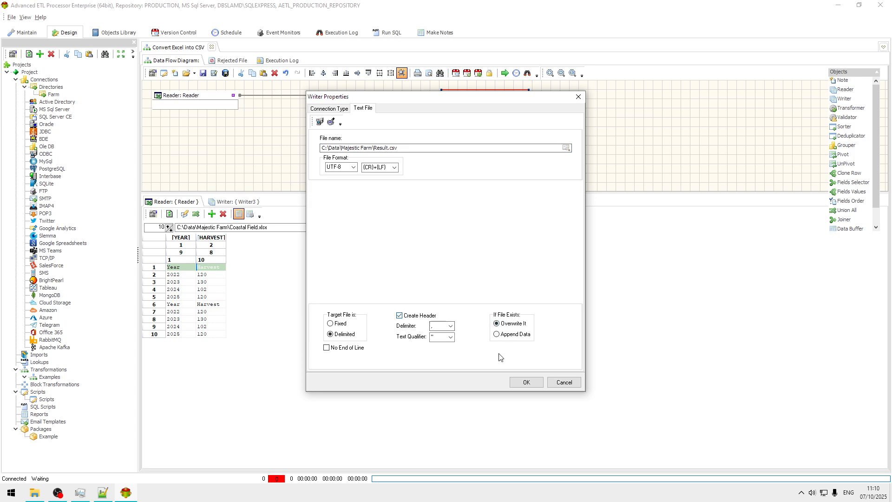
click(527, 382)
- Copy the field definitions from the Reader to Writer3
click(257, 201)
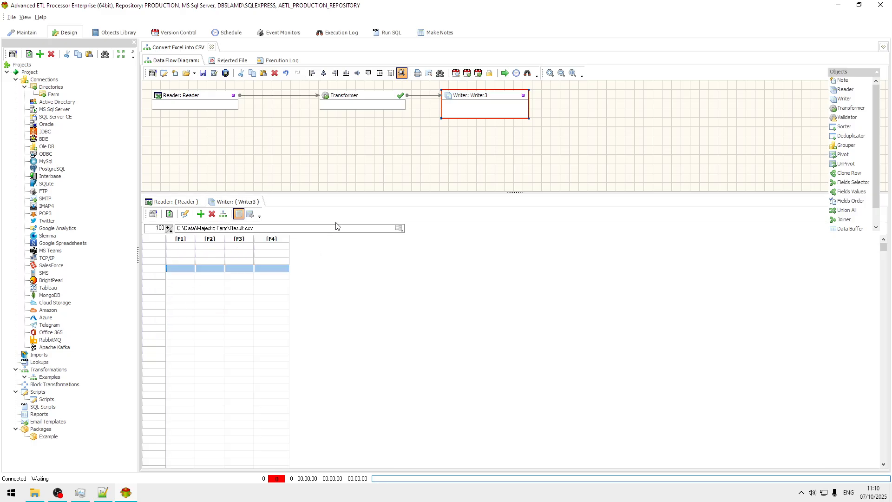
click(223, 215)
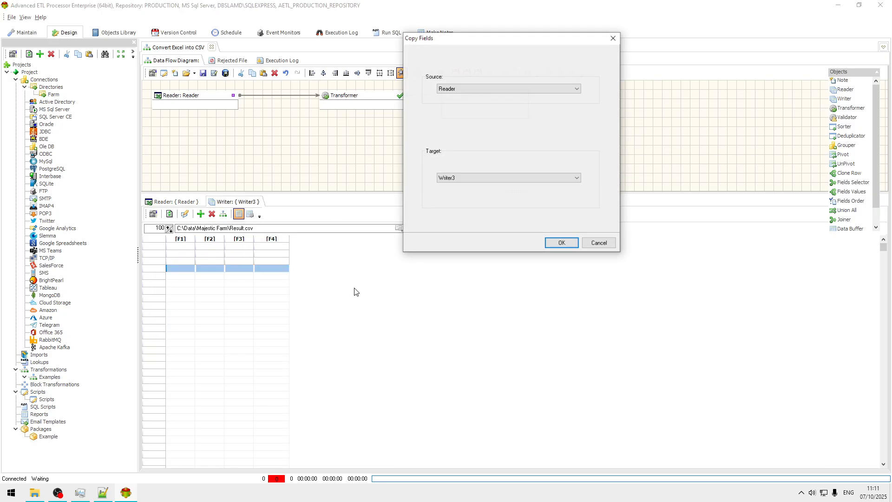
click(562, 242)
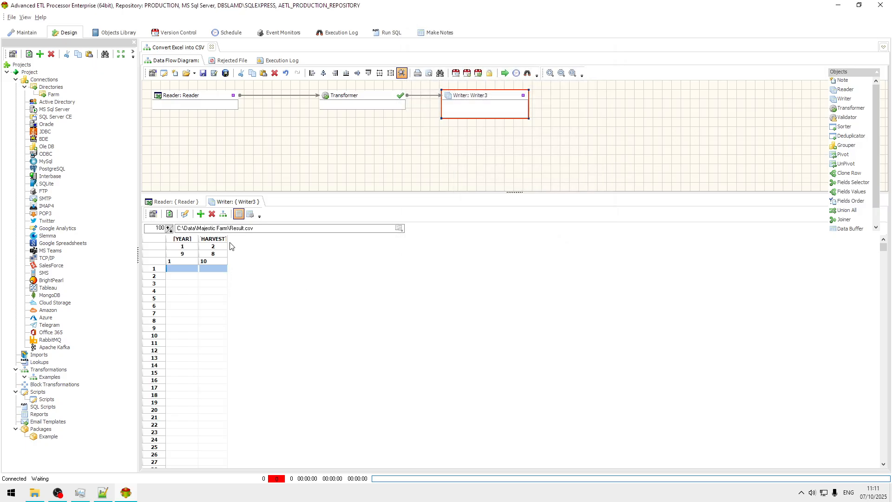
- Add two more fields to the Writer and name them FILE and SHEET
click(200, 216)
click(201, 217)
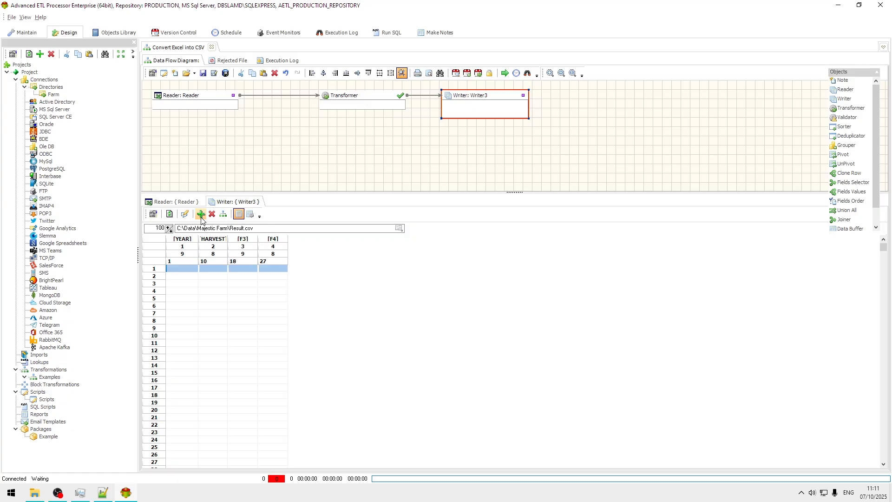
click(246, 283)
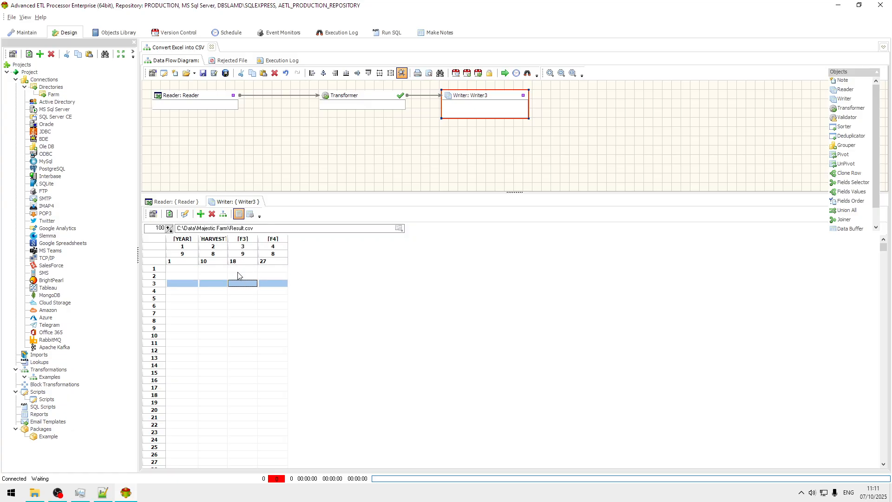
click(250, 214)
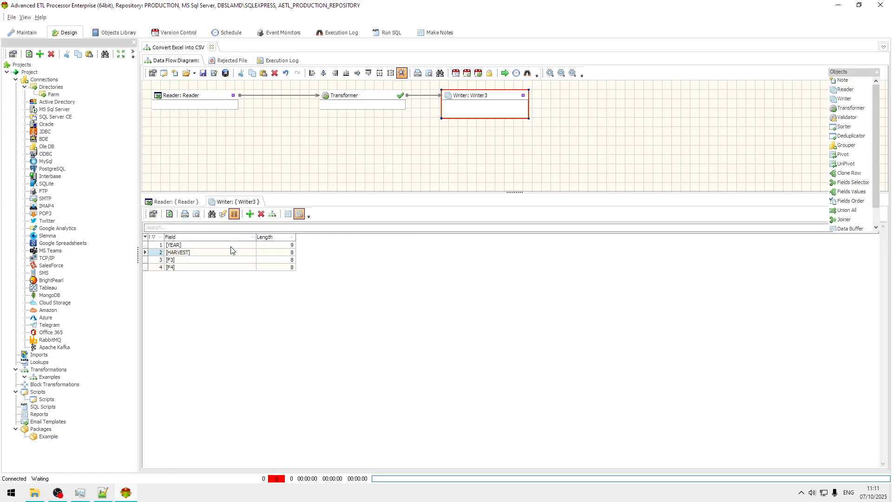
click(199, 260)
click(211, 268)
text(SHEET)
key(Return)
key(Up)
key(Down)
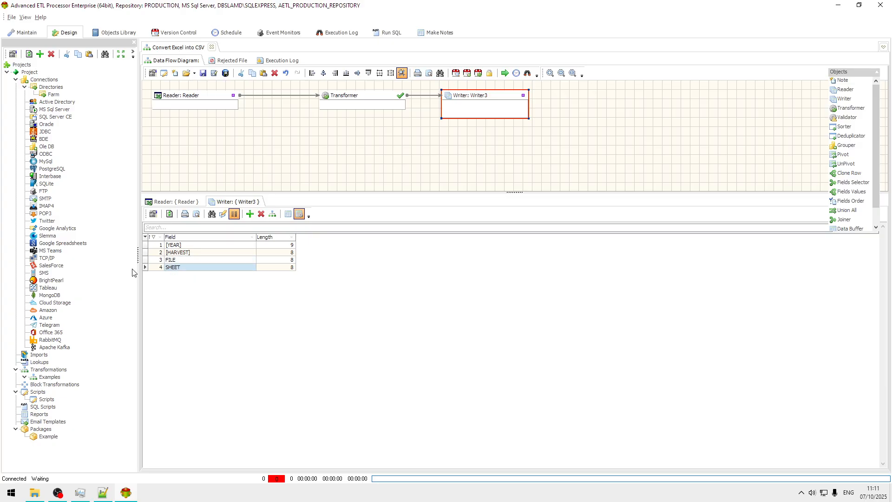
- Open the Transformer's mapping and link the source YEAR and HARVEST fields to their matching target fields
click(354, 102)
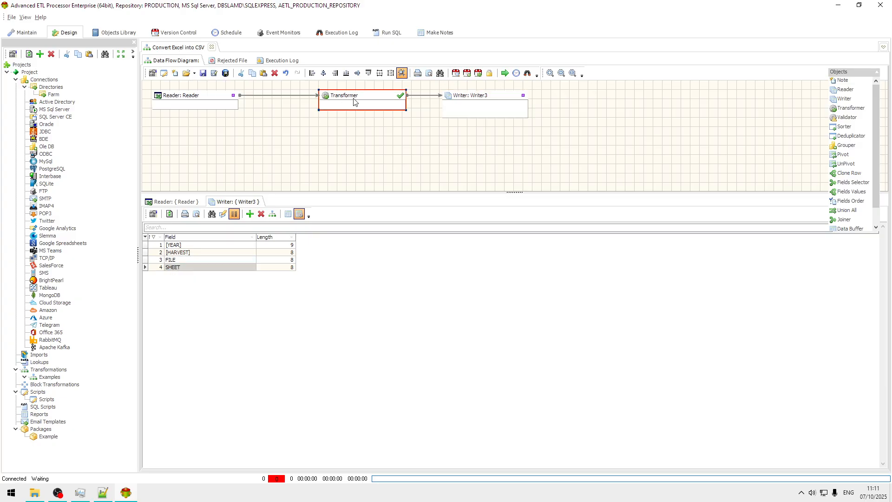
double_click(354, 101)
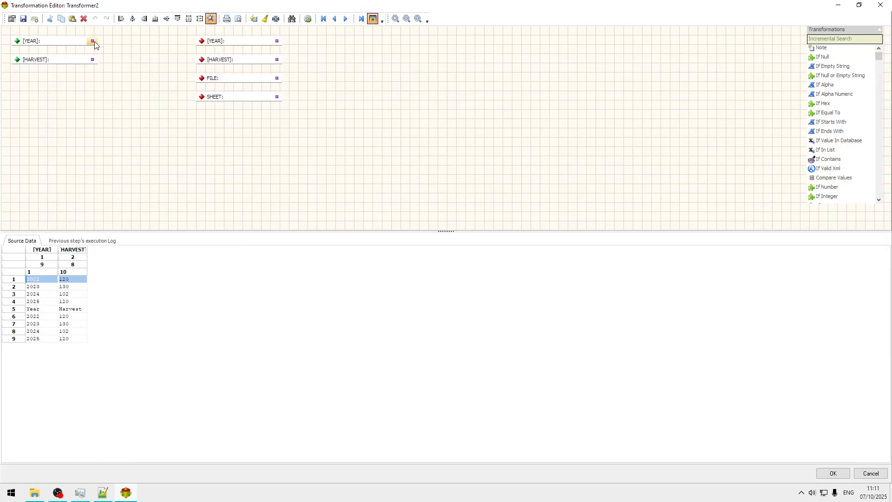
drag(94, 41, 201, 60)
- Add a Meta Data transformation that returns the Reader Source File Name and link it to the FILE field
click(834, 39)
text(meta)
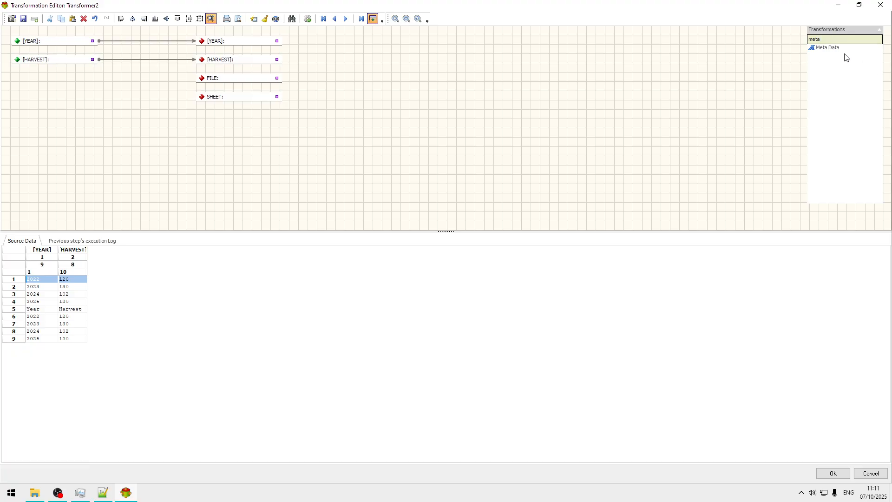
drag(836, 48, 755, 48)
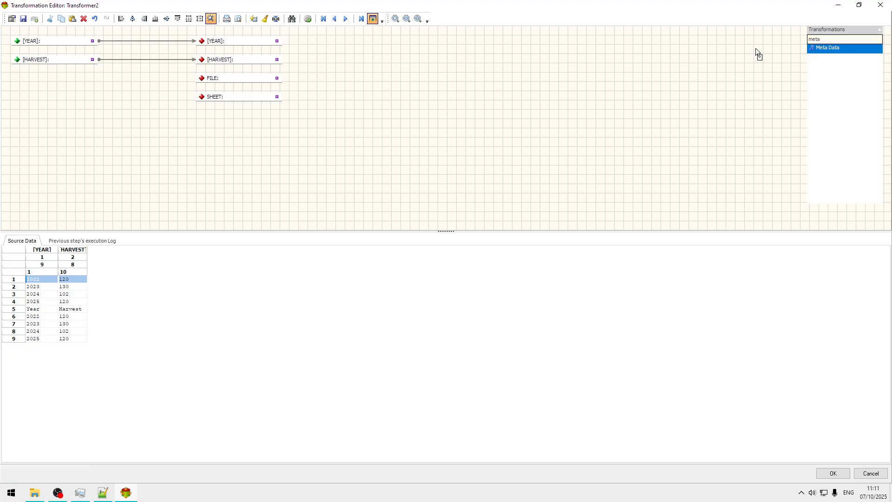
drag(42, 88, 72, 84)
double_click(71, 83)
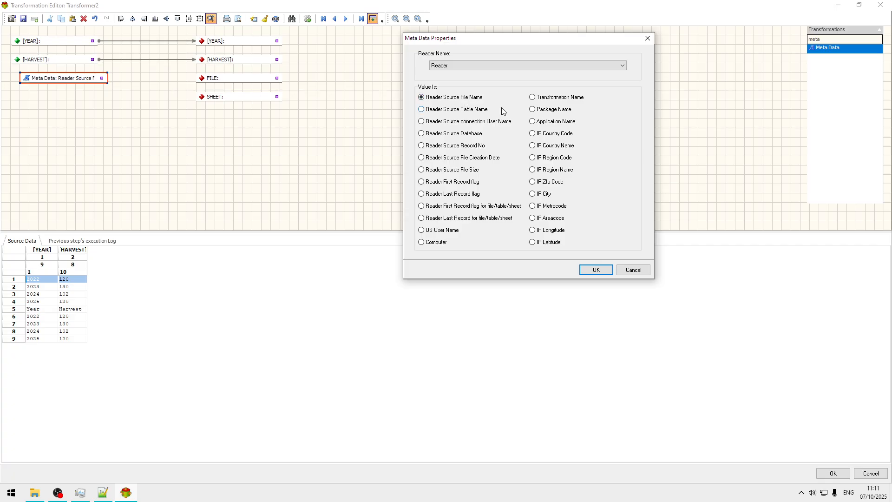
click(595, 269)
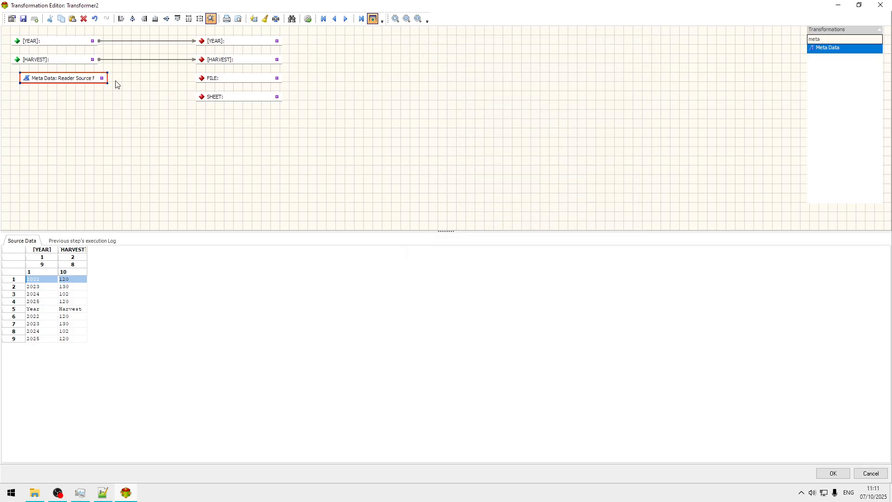
drag(195, 82, 204, 84)
- Duplicate the Meta Data object, link the copy to SHEET with Reader Source Table Name as its value, and preview the calculated values
key(ctrl+c)
key(ctrl+v)
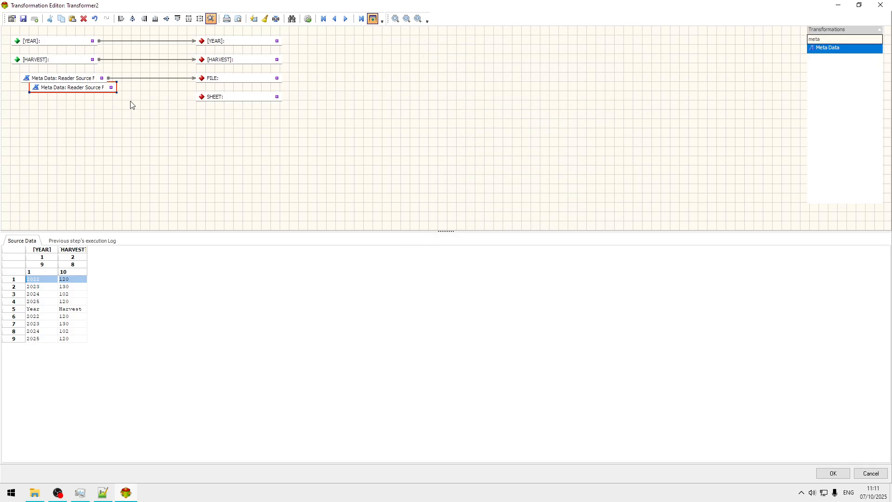
drag(88, 88, 202, 98)
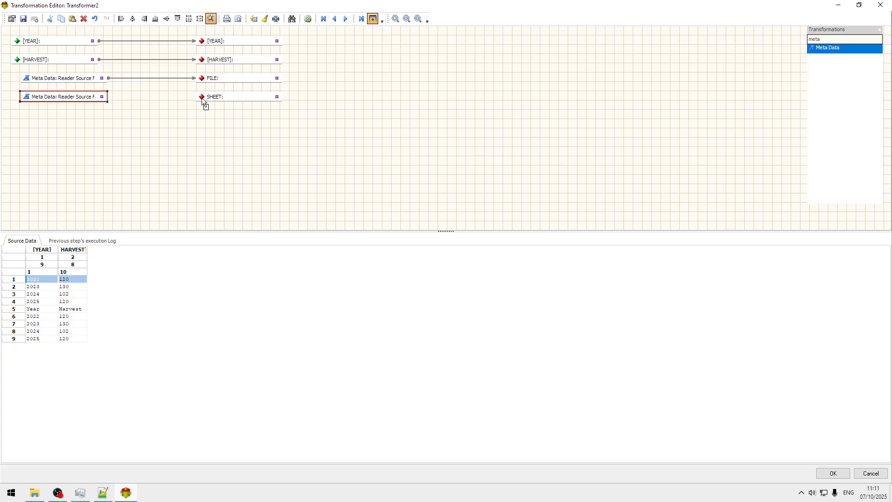
double_click(91, 101)
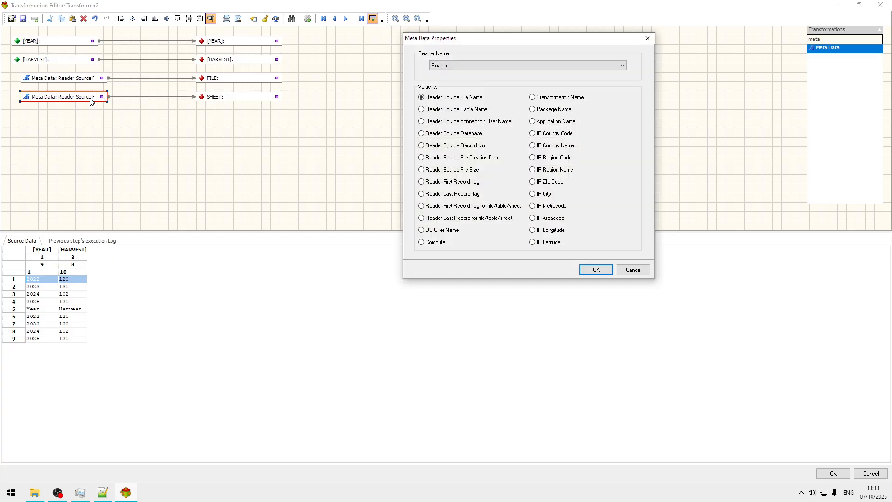
click(471, 113)
click(597, 271)
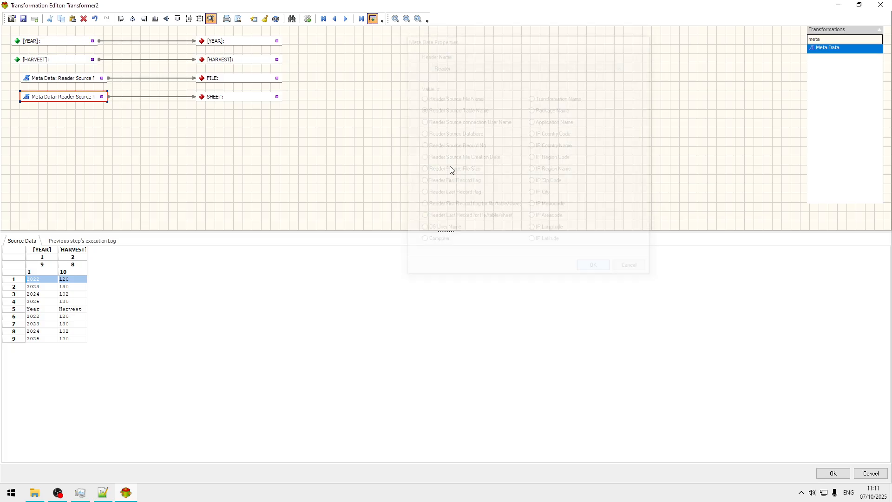
click(308, 19)
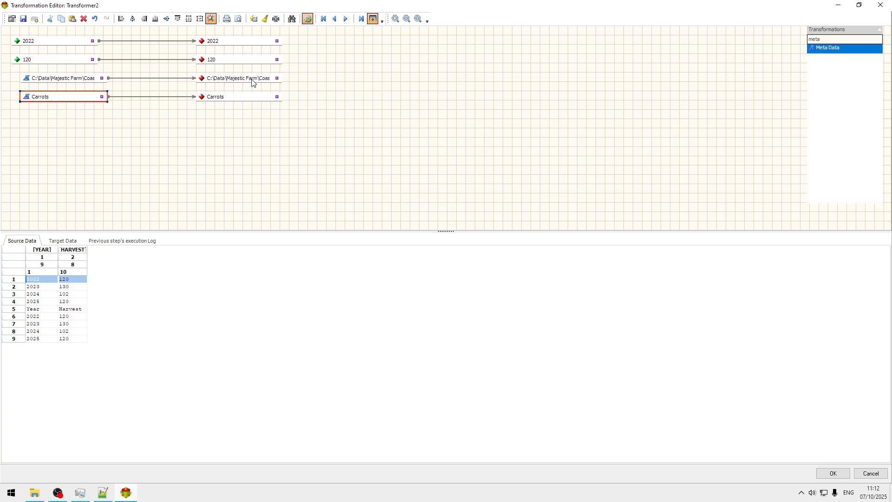
click(308, 20)
- Insert a File Name transformation between the source file name Meta Data and the FILE field, and preview the calculated values
drag(252, 79, 384, 82)
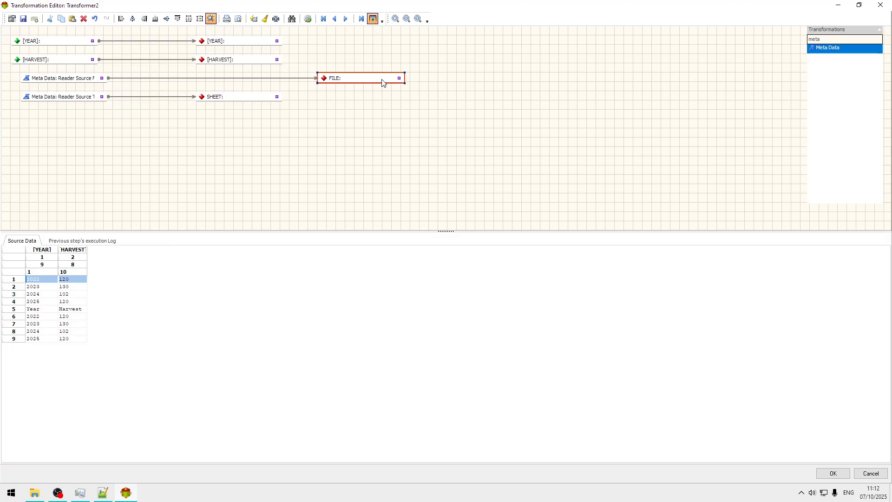
double_click(848, 41)
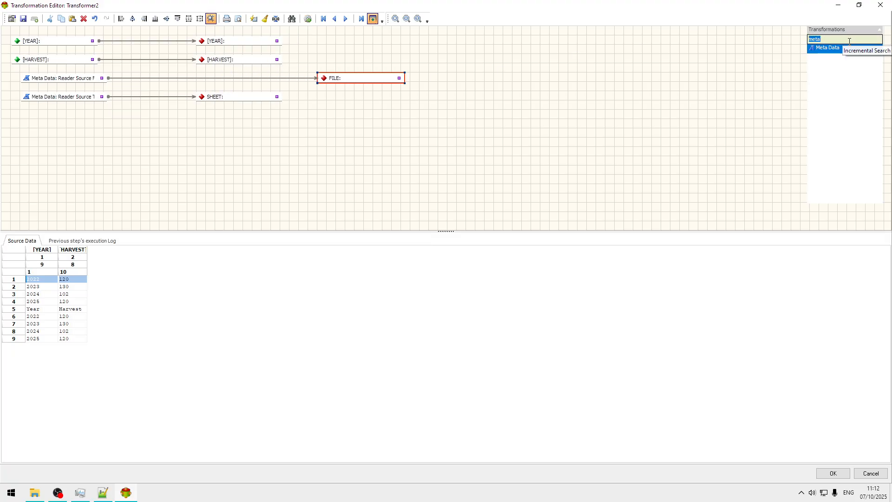
text(ifle)
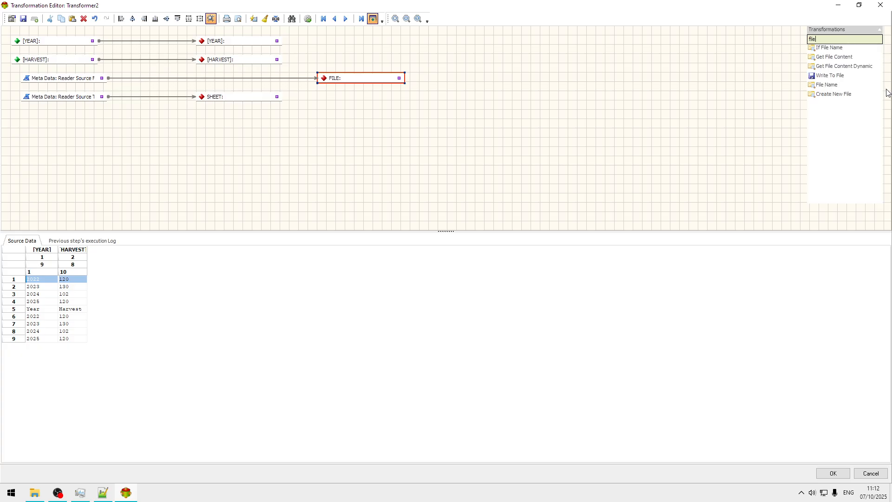
drag(823, 88, 512, 80)
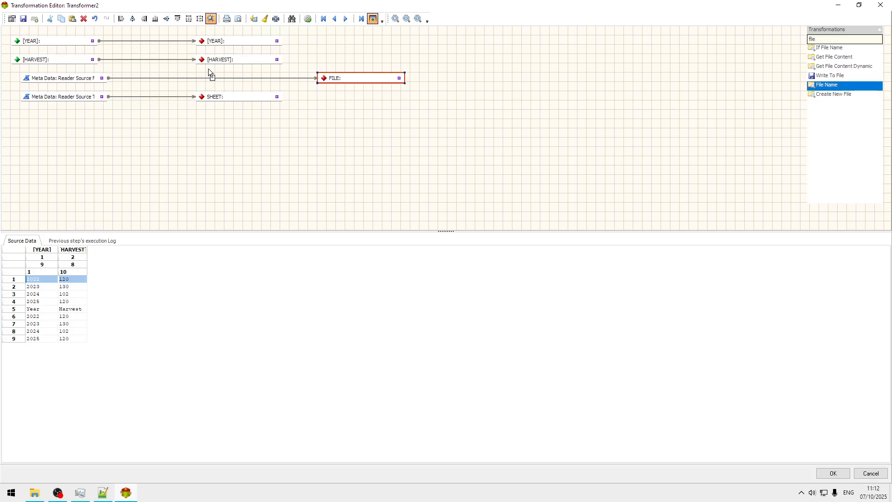
drag(190, 76, 192, 78)
click(239, 83)
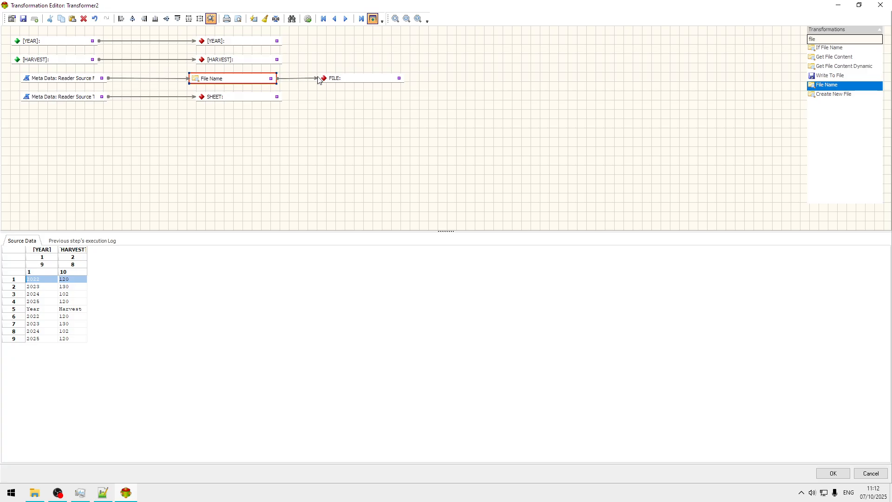
click(308, 19)
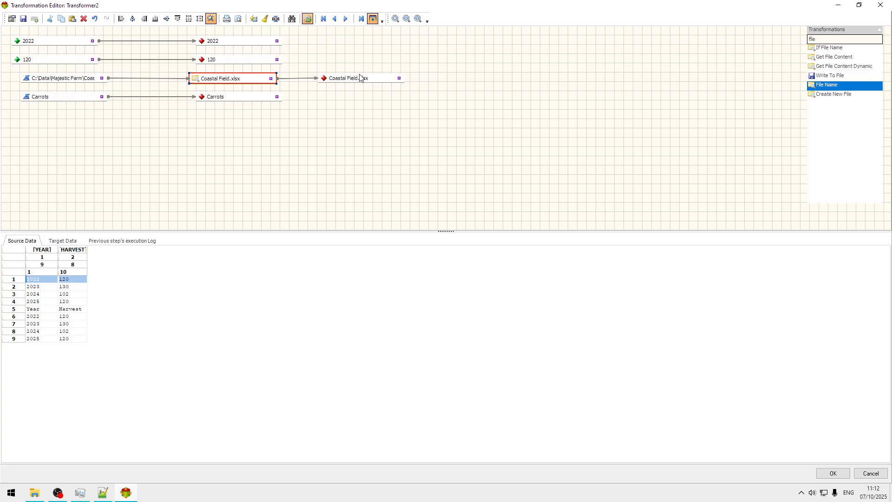
- Tidy the mapping layout by closing the gaps in the FILE row and aligning both Meta Data objects with the source fields, then accept it
drag(369, 83, 356, 87)
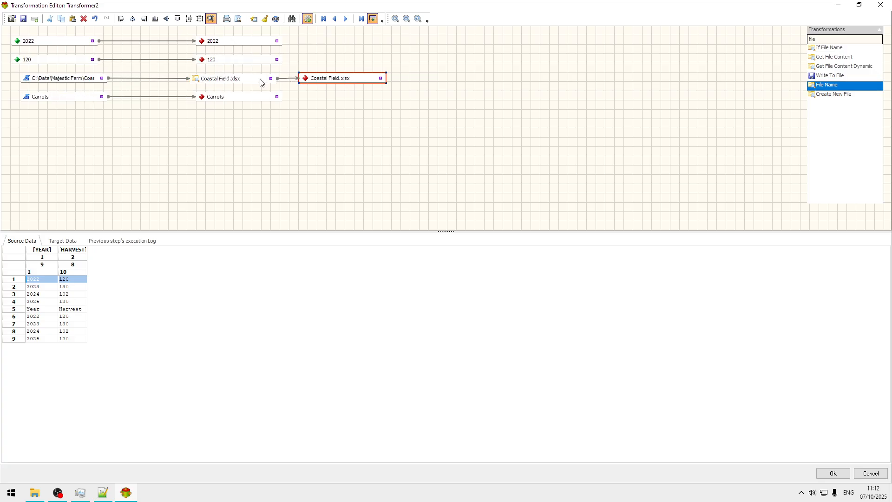
click(246, 80)
drag(246, 80, 193, 79)
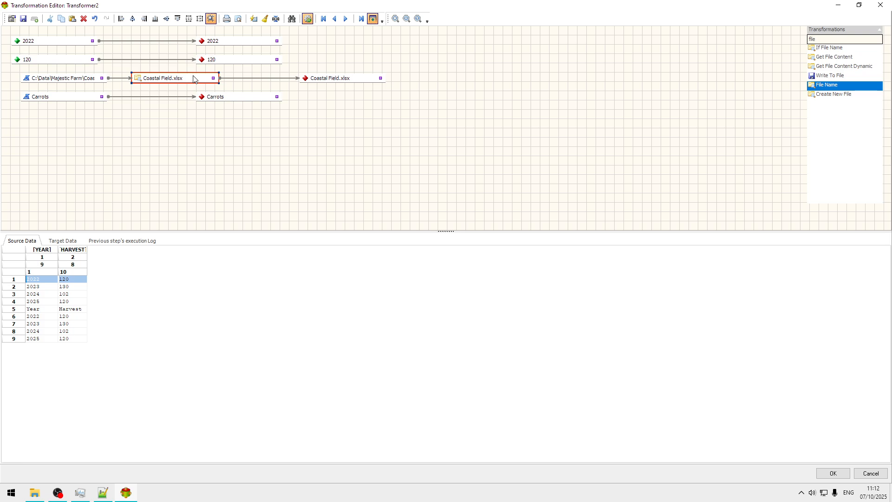
drag(330, 80, 266, 81)
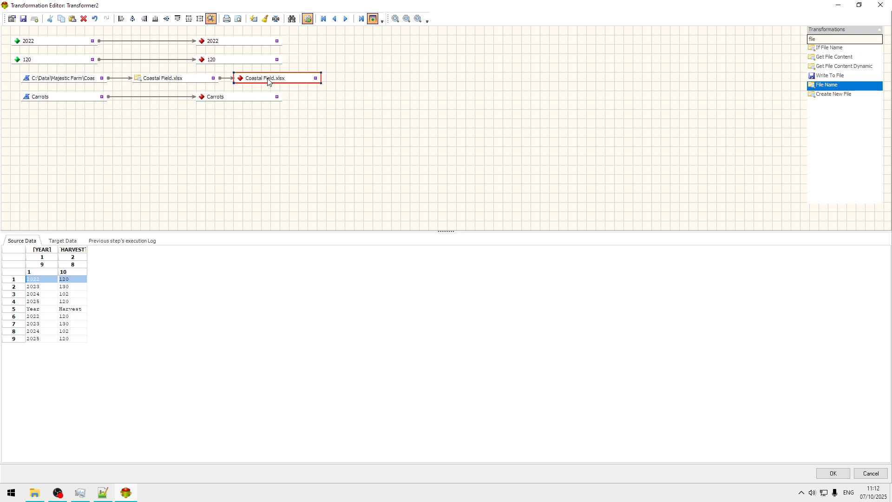
click(77, 82)
drag(76, 82, 68, 97)
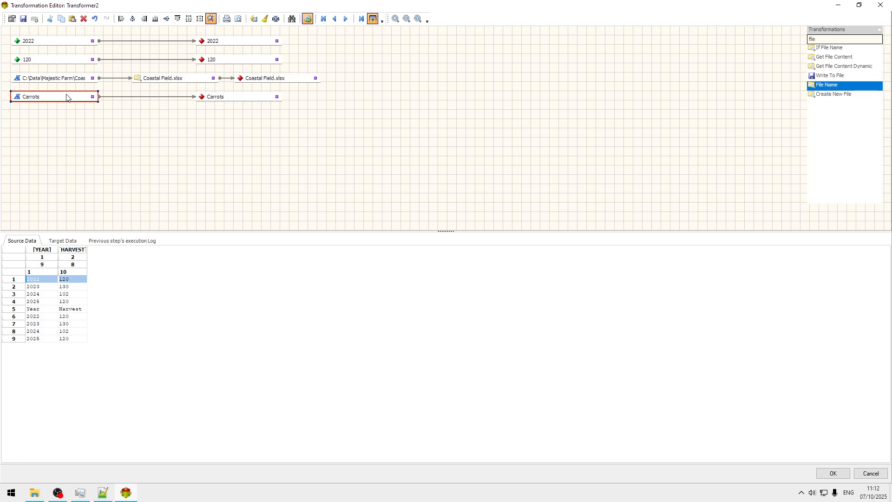
click(834, 472)
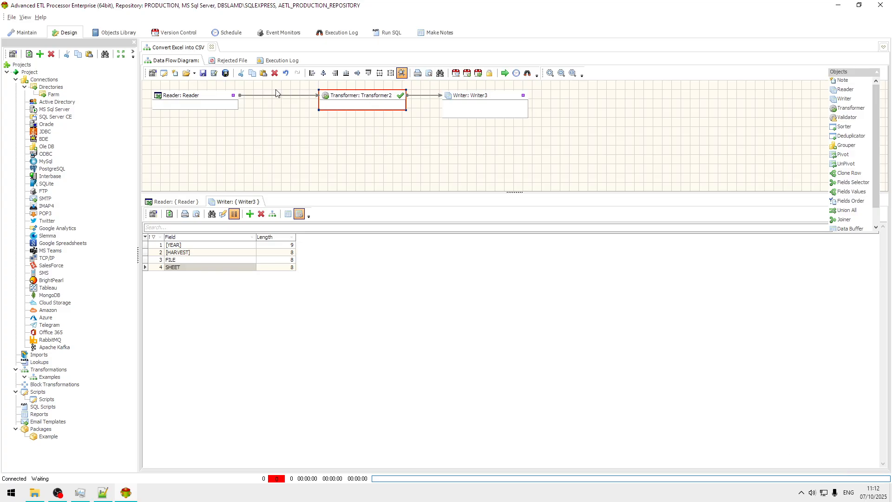
- Save the transformation and switch the Writer's field list back to the data grid view
click(225, 74)
click(292, 216)
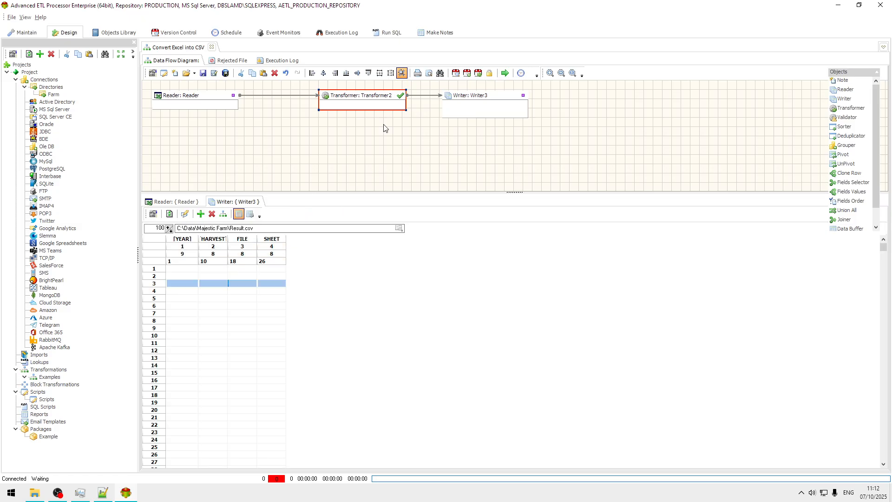
- Run the transformation, then reload Result.csv in the Writer's data grid with the FILE and SHEET columns widened
click(506, 74)
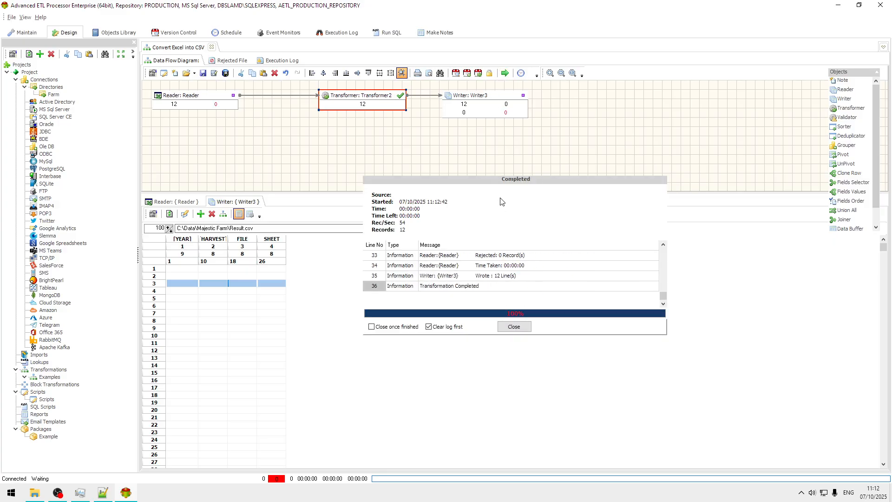
click(514, 326)
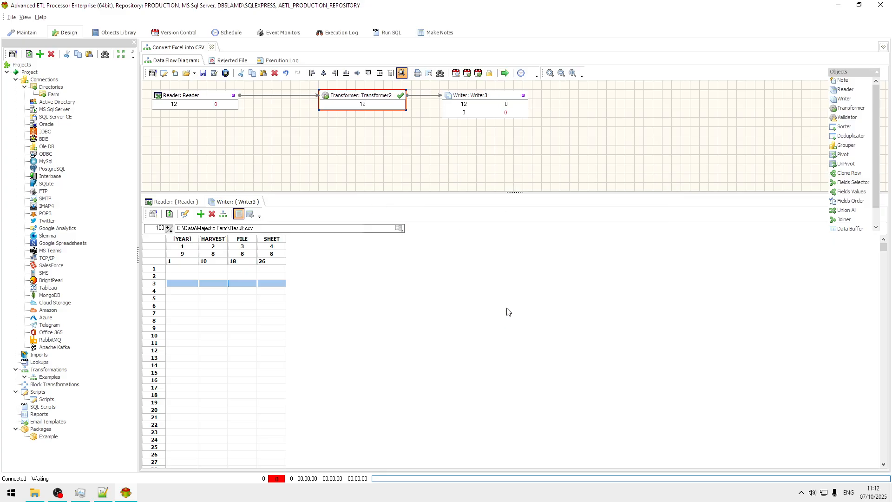
click(170, 213)
drag(257, 252, 467, 243)
- Examine the source file names and sheet names written to the FILE and SHEET columns of Result.csv
click(298, 275)
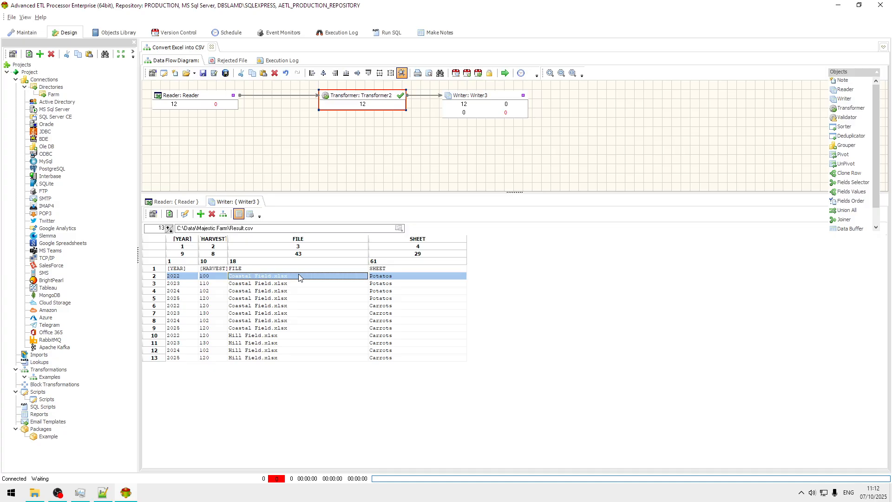
click(298, 305)
click(292, 328)
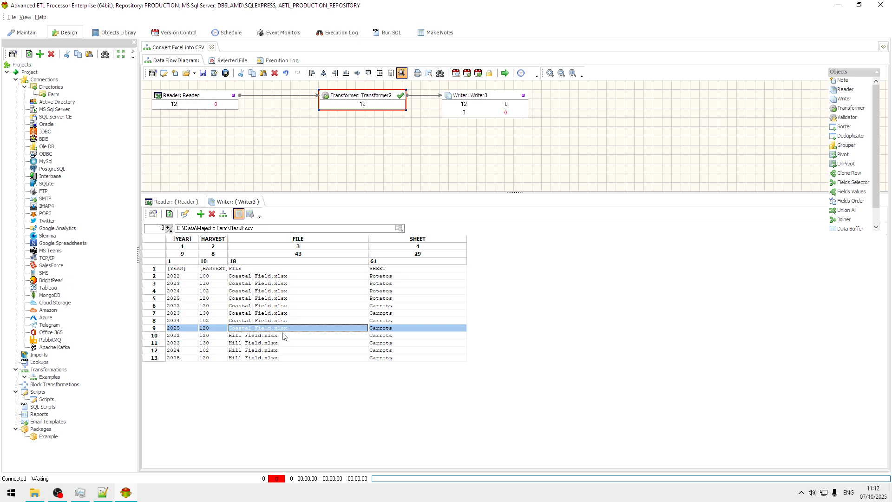
click(285, 335)
click(291, 358)
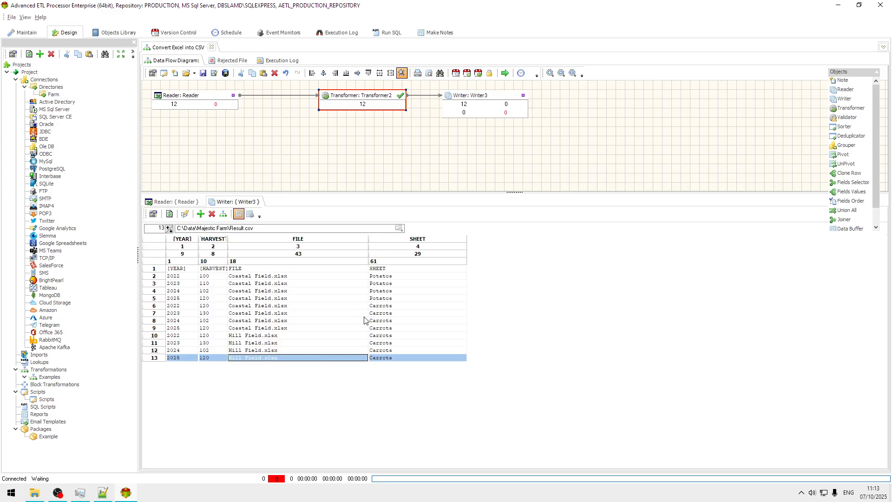
click(333, 328)
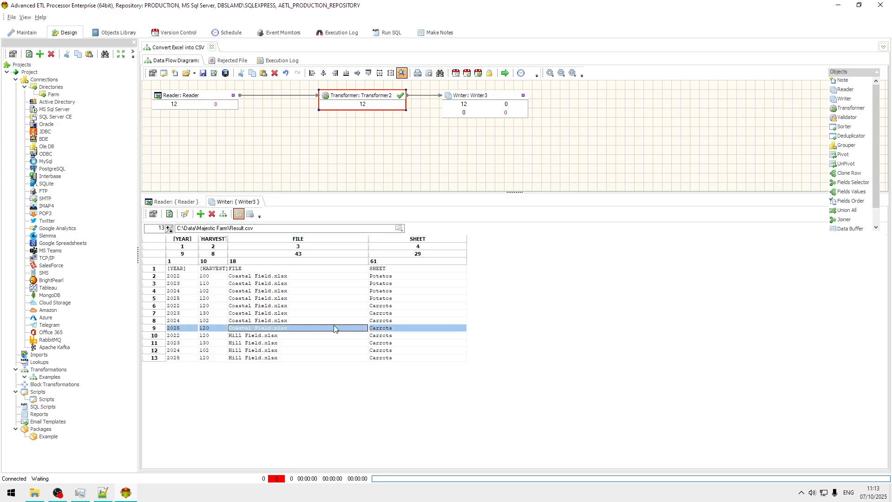
click(401, 313)
click(401, 338)
click(395, 357)
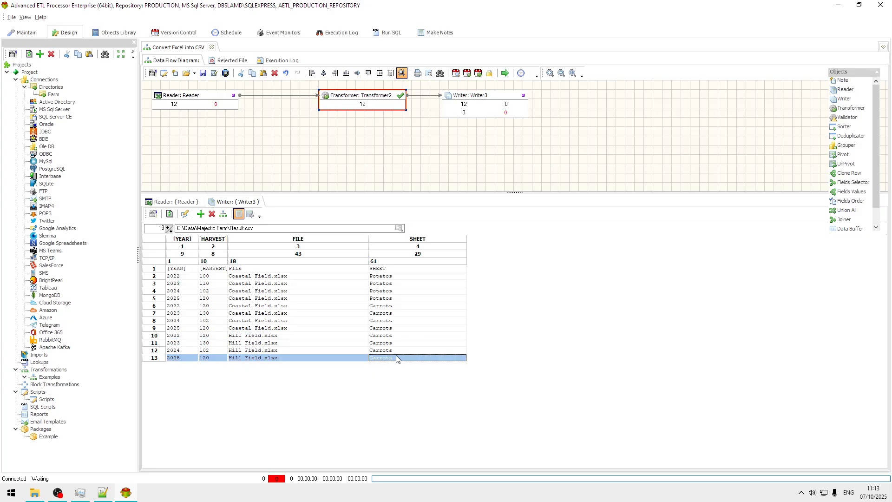
click(403, 337)
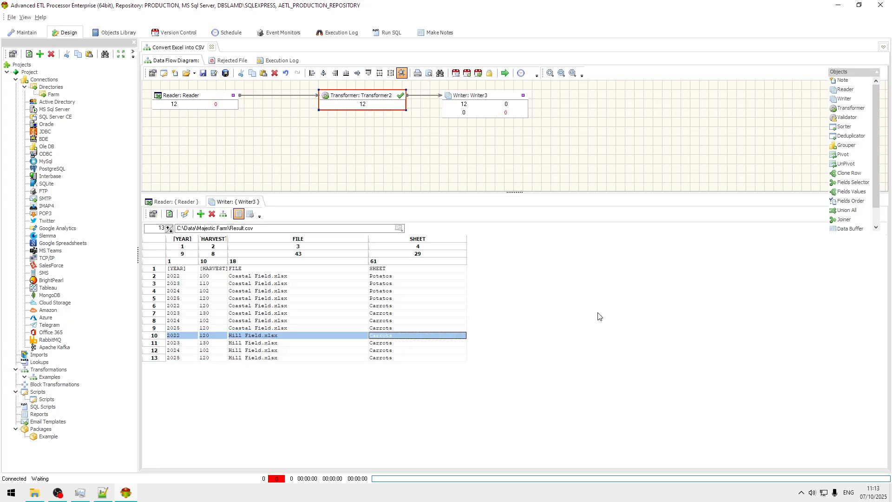
click(245, 495)
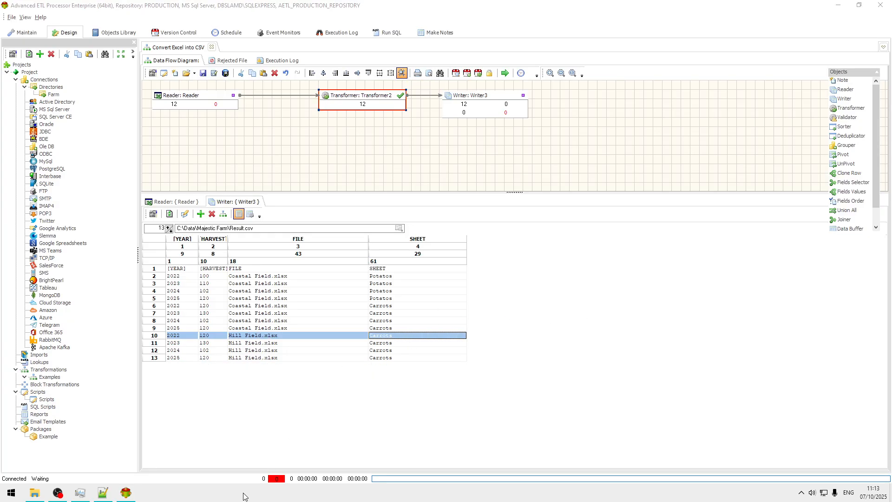